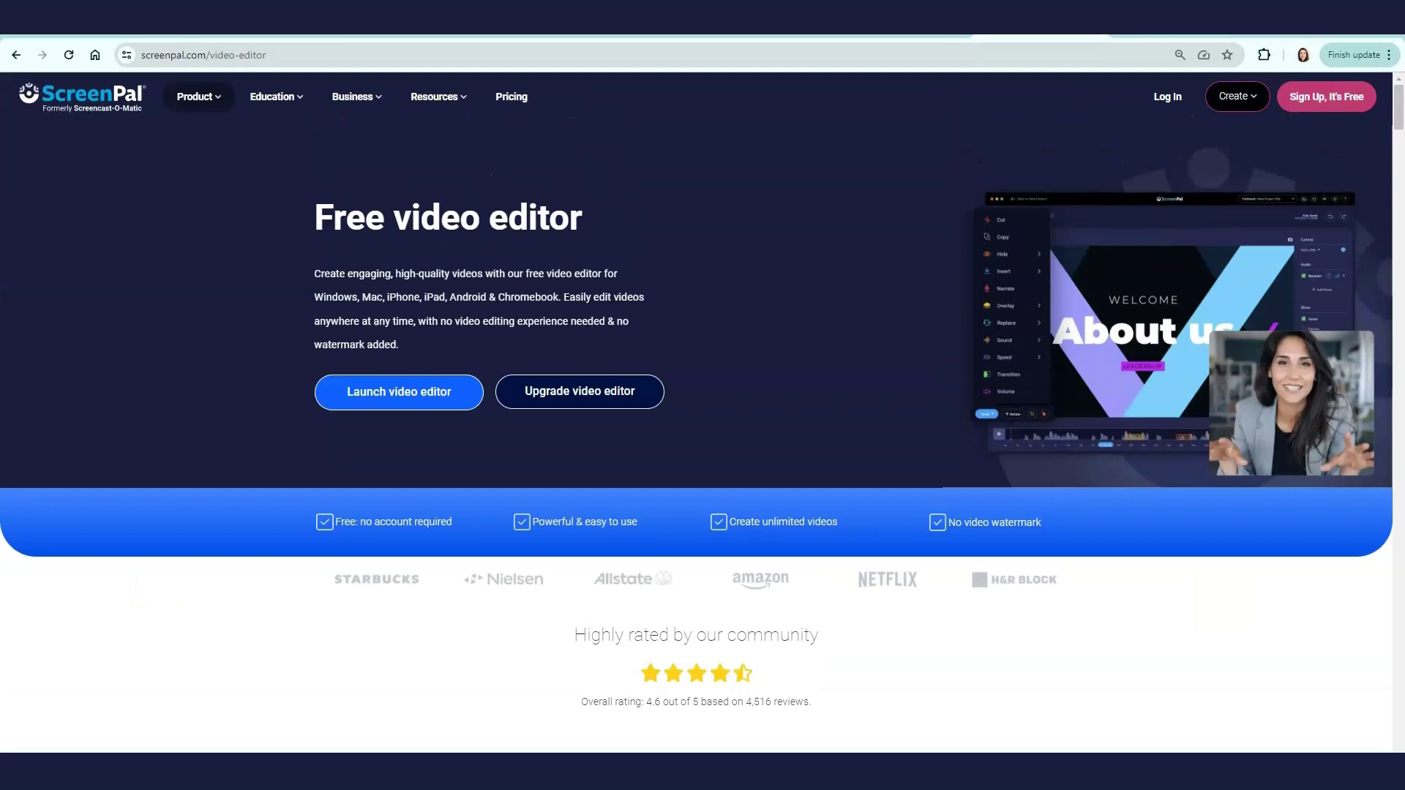
# Launch the editor, import Town Hall Presentation and Meet Amelia, and open Meet Amelia.
pyautogui.click(428, 406)
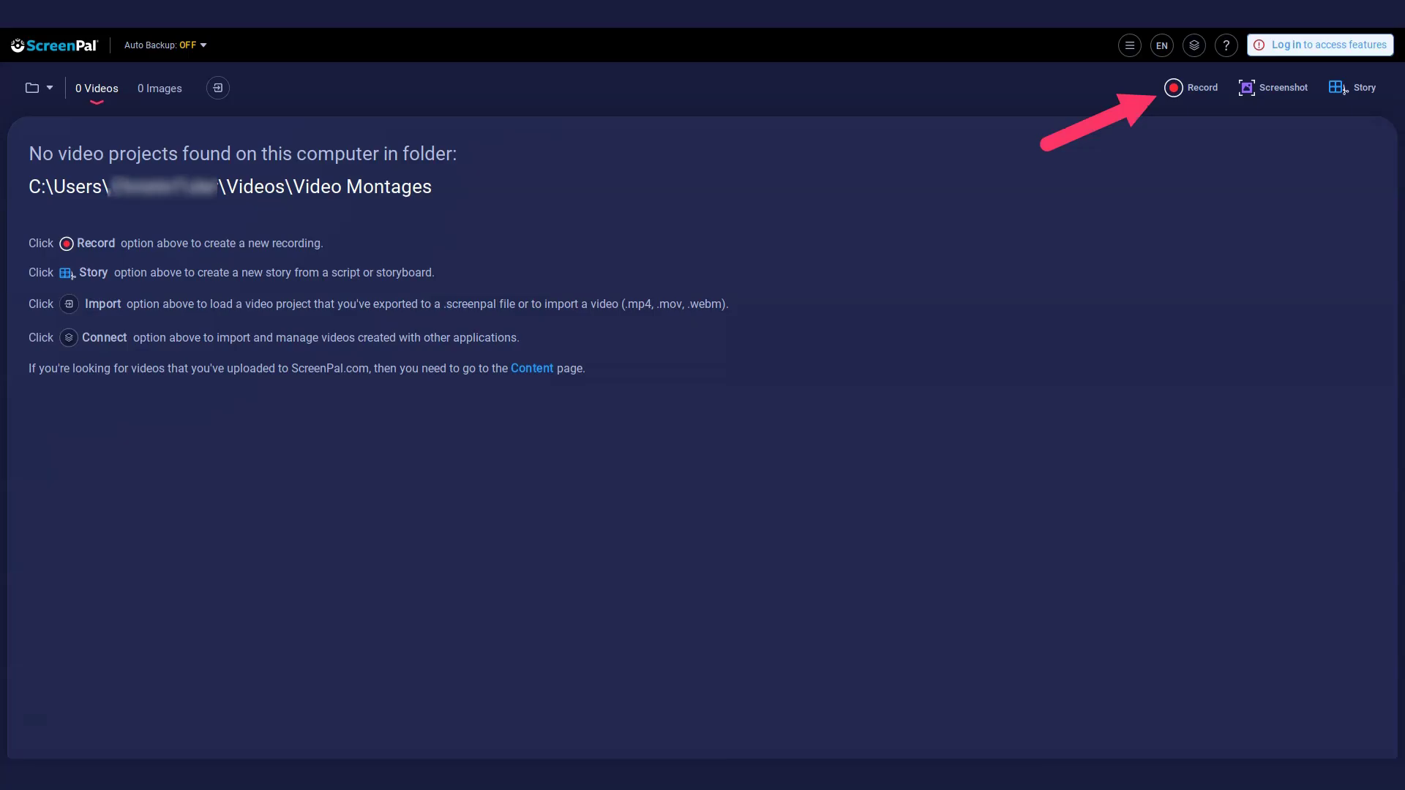
pyautogui.moveTo(1404, 194); pyautogui.dragTo(568, 216)
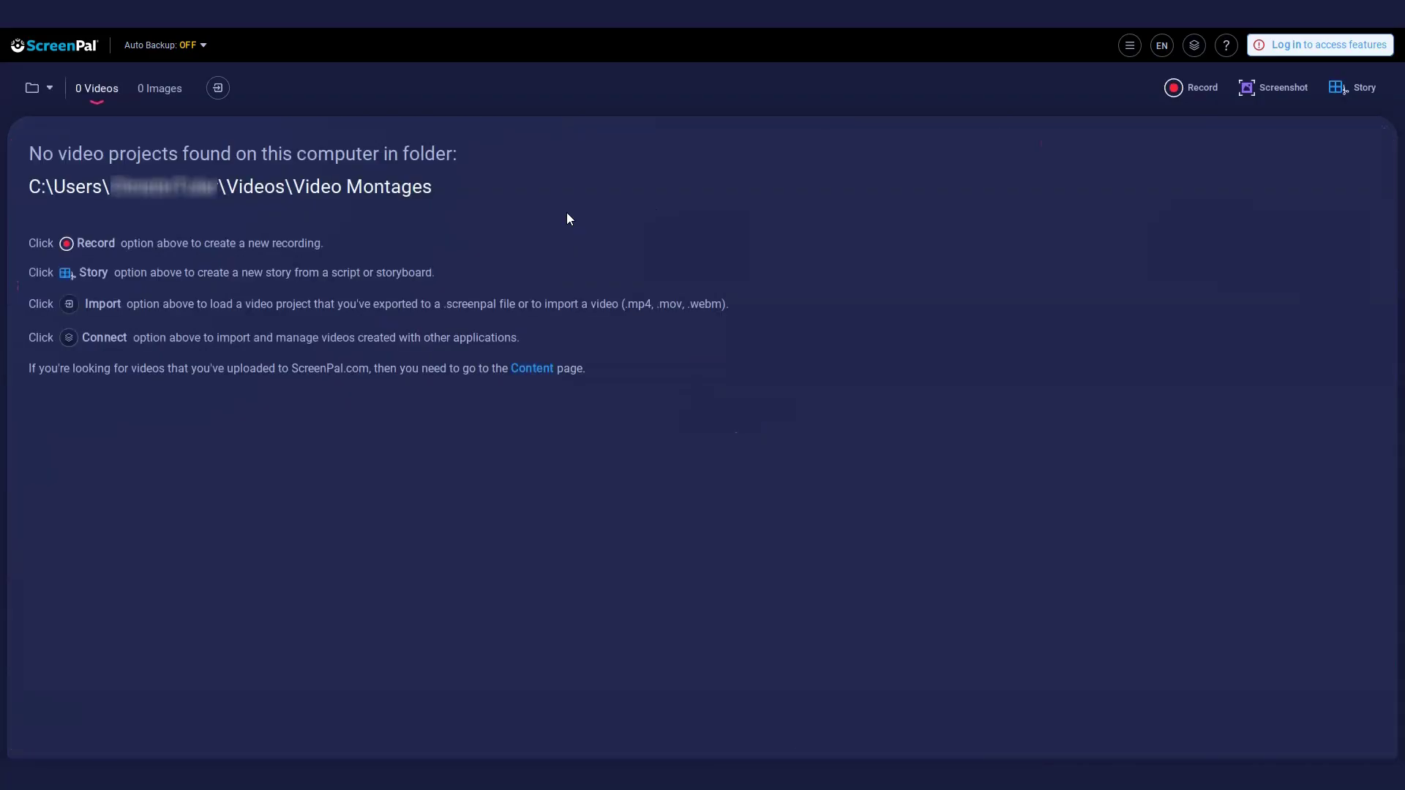
pyautogui.click(217, 88)
pyautogui.click(620, 308)
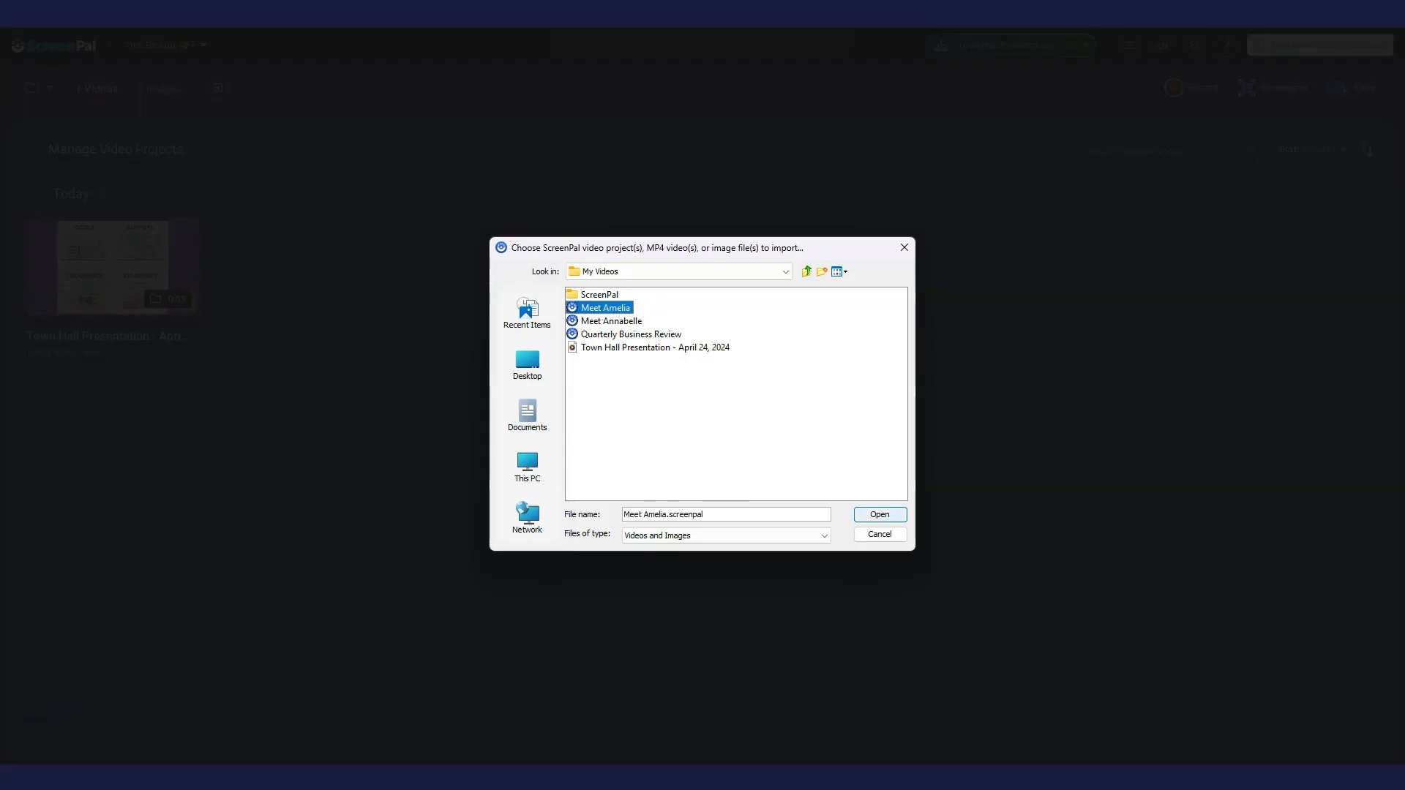
pyautogui.click(870, 517)
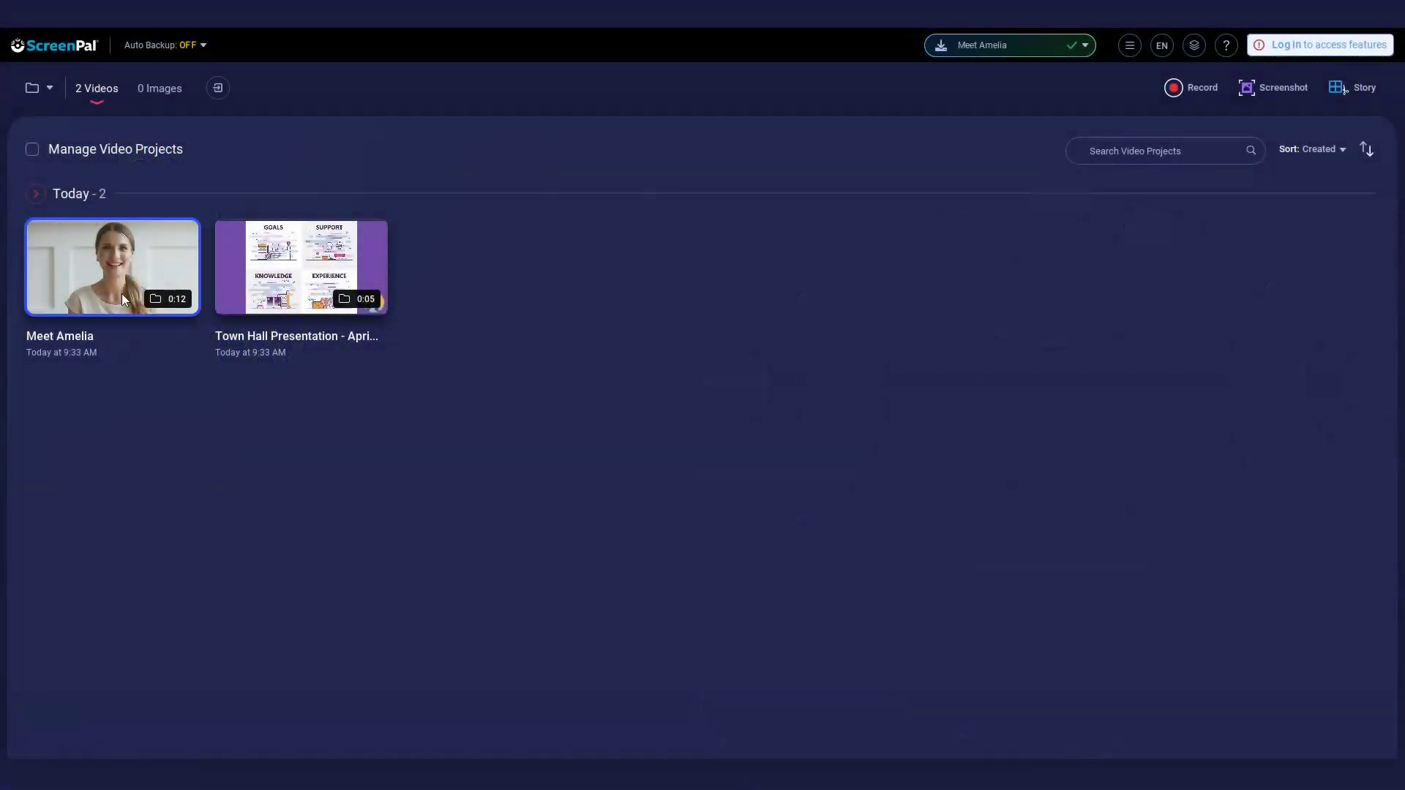
pyautogui.click(112, 267)
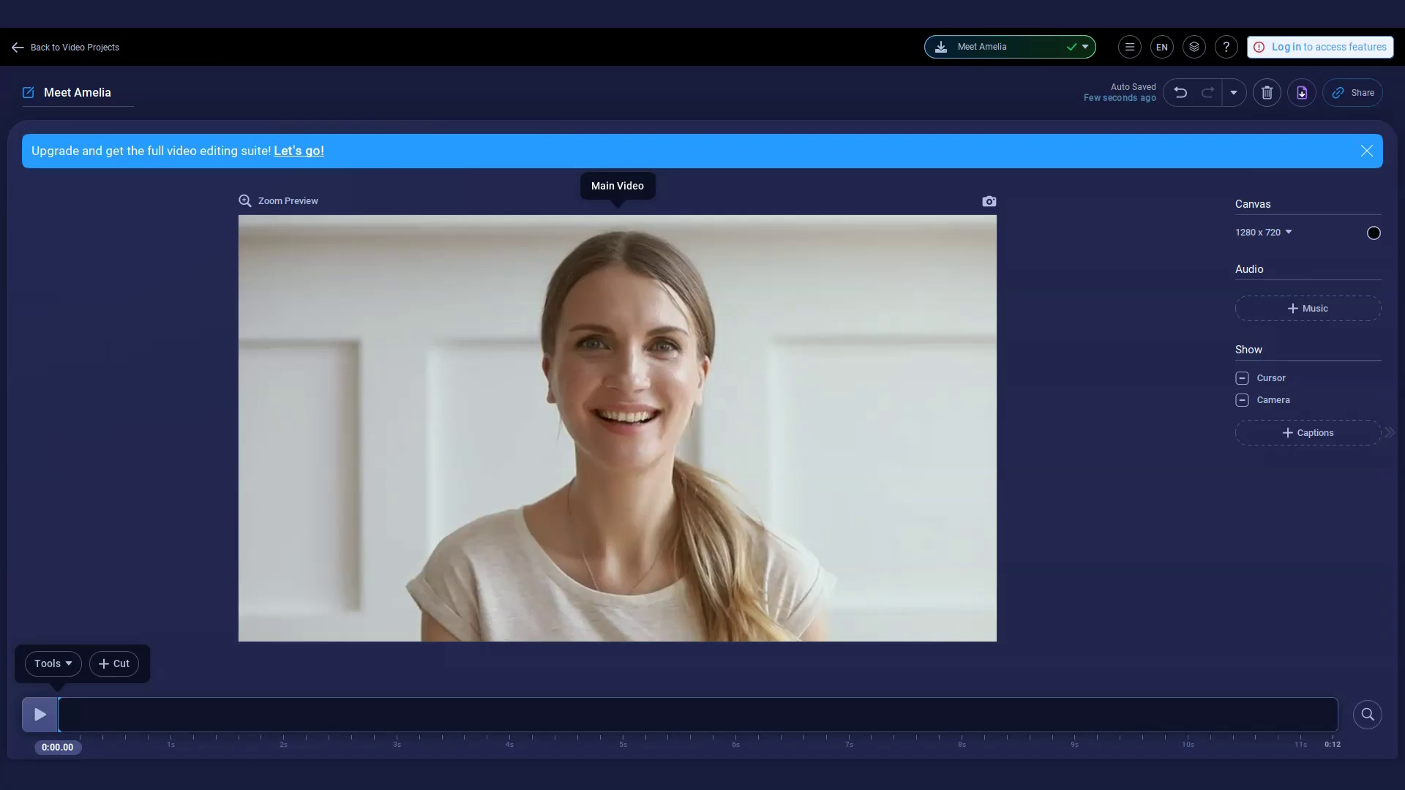
# Crop the Meet Amelia main video so black bars appear on both sides.
pyautogui.click(940, 531)
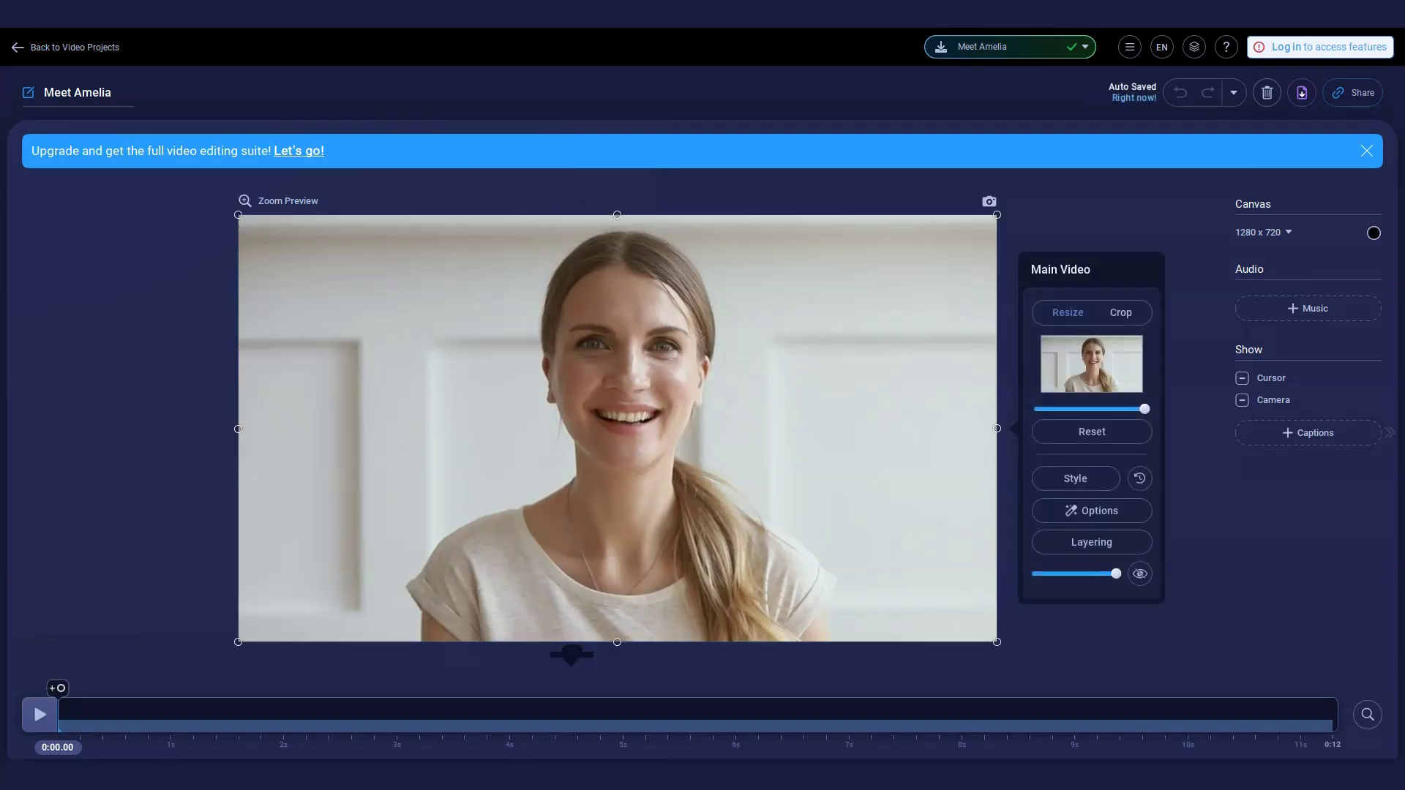
pyautogui.click(1126, 316)
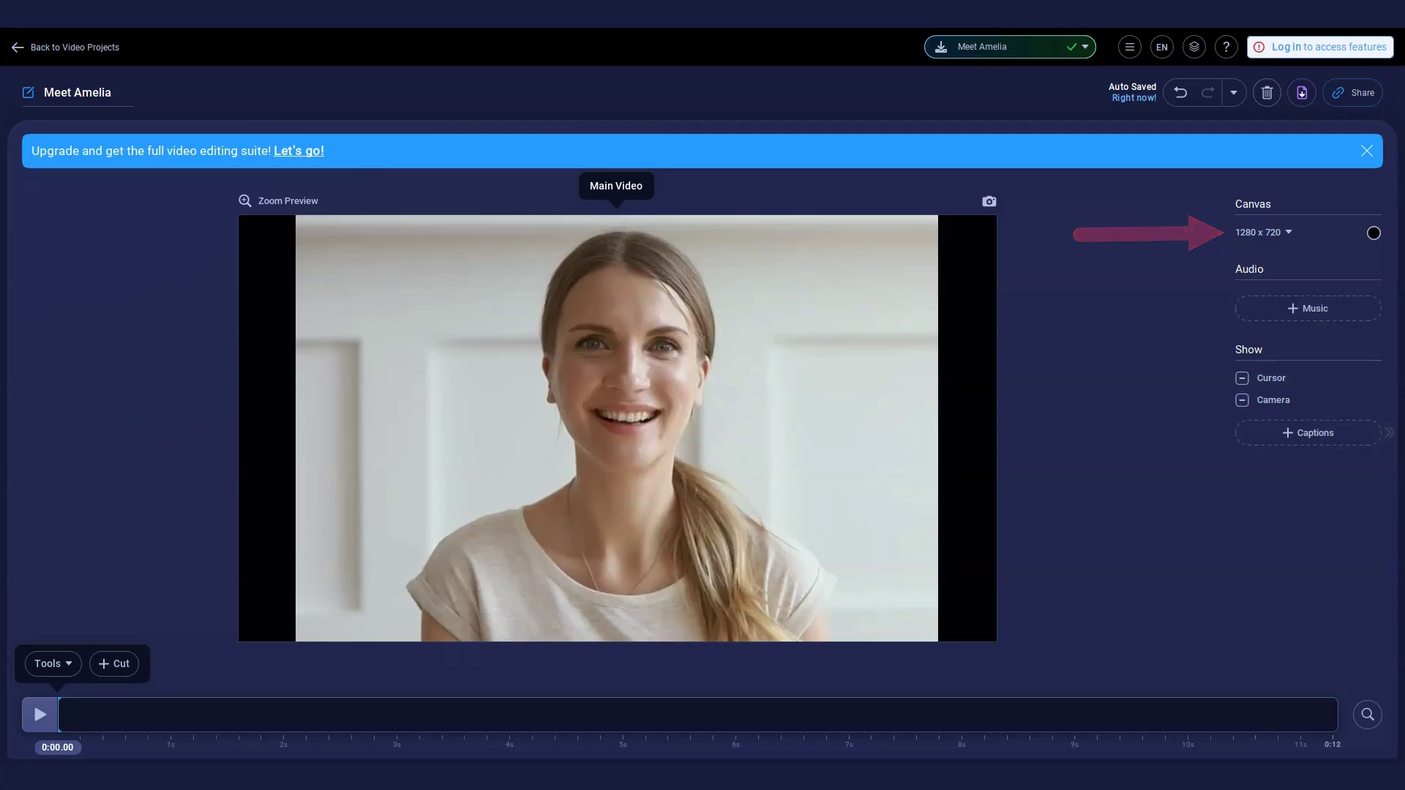
# Set the canvas to 1080p HD (1920 x 1080) with a purple background colour.
pyautogui.click(1284, 233)
pyautogui.click(1282, 440)
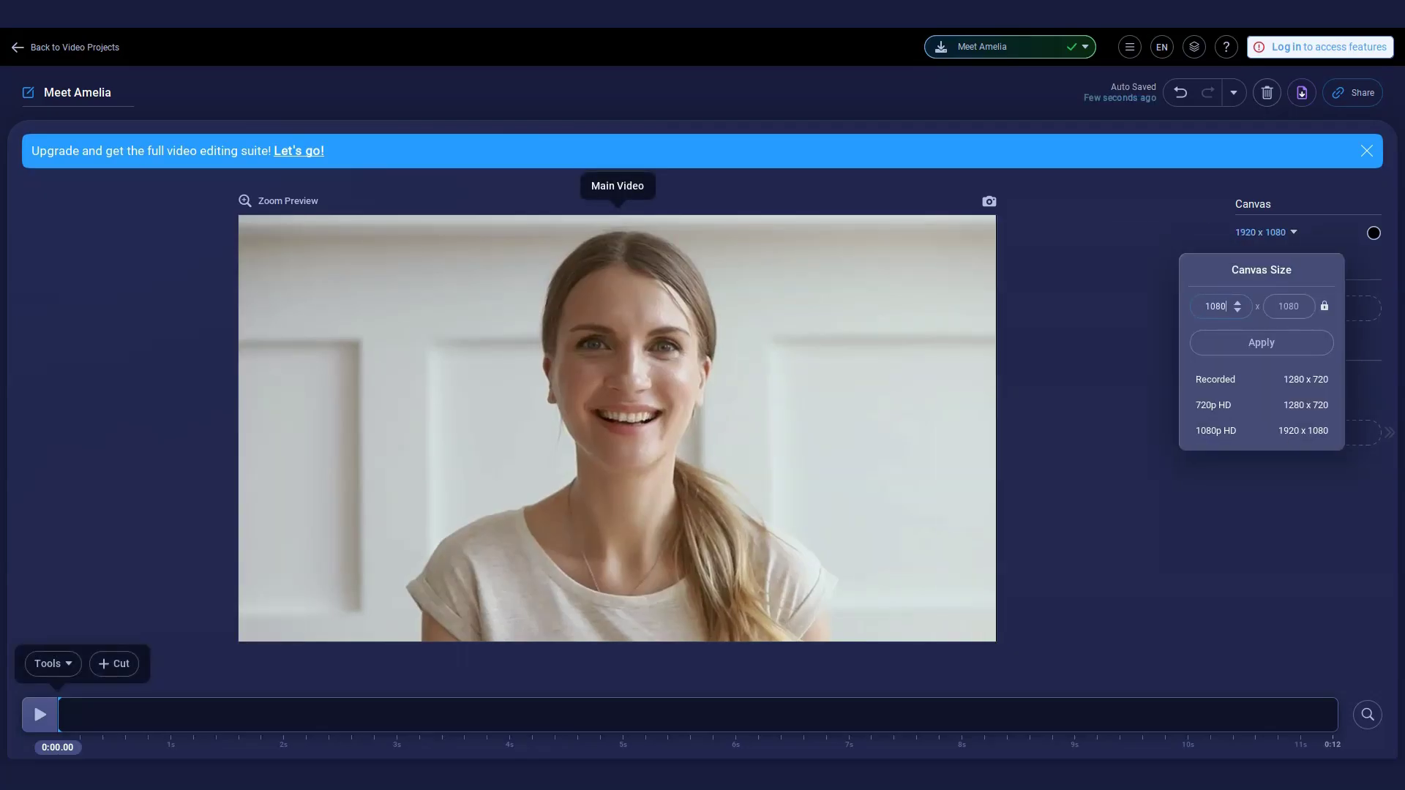
pyautogui.press('Tab')
pyautogui.write('1080')
pyautogui.click(1289, 346)
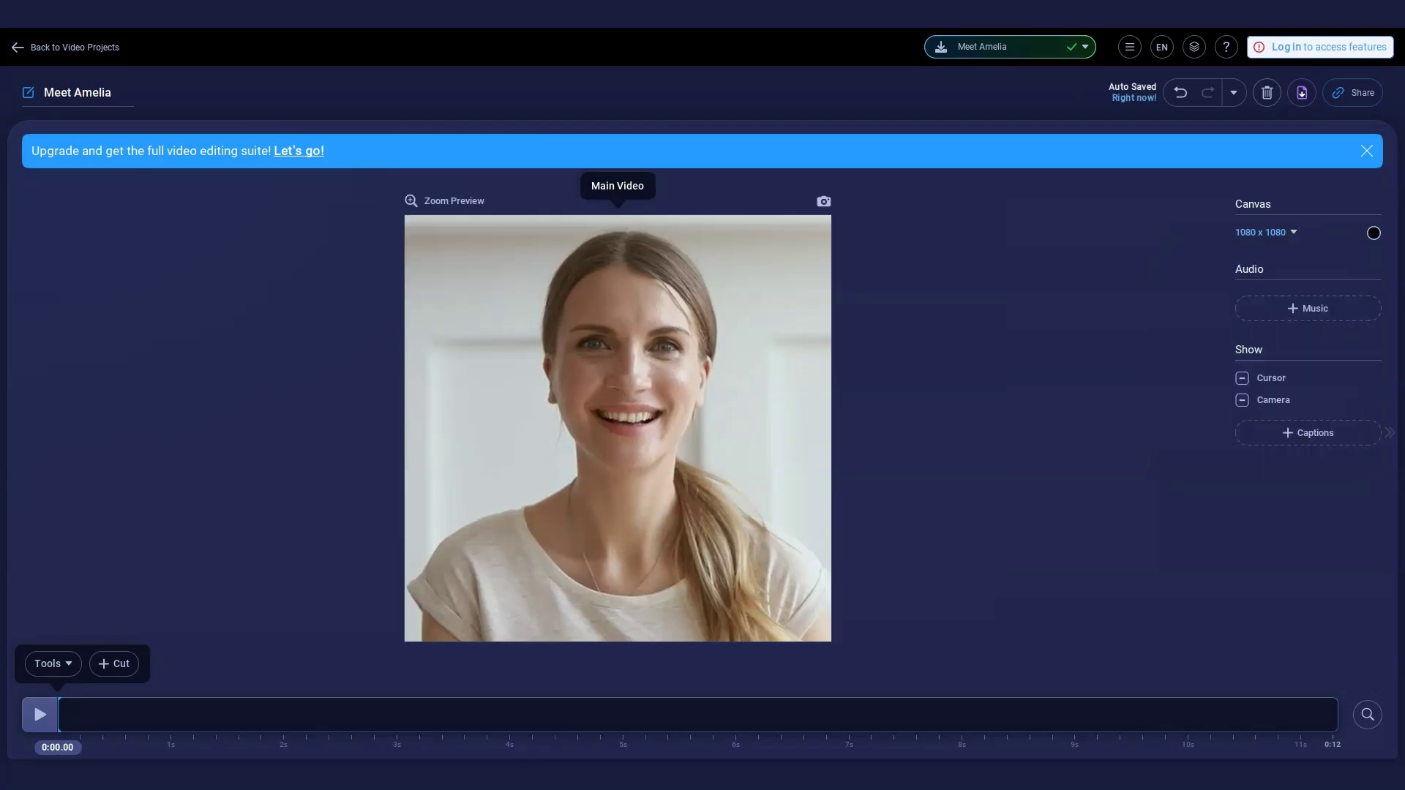
pyautogui.click(1374, 233)
pyautogui.click(1235, 222)
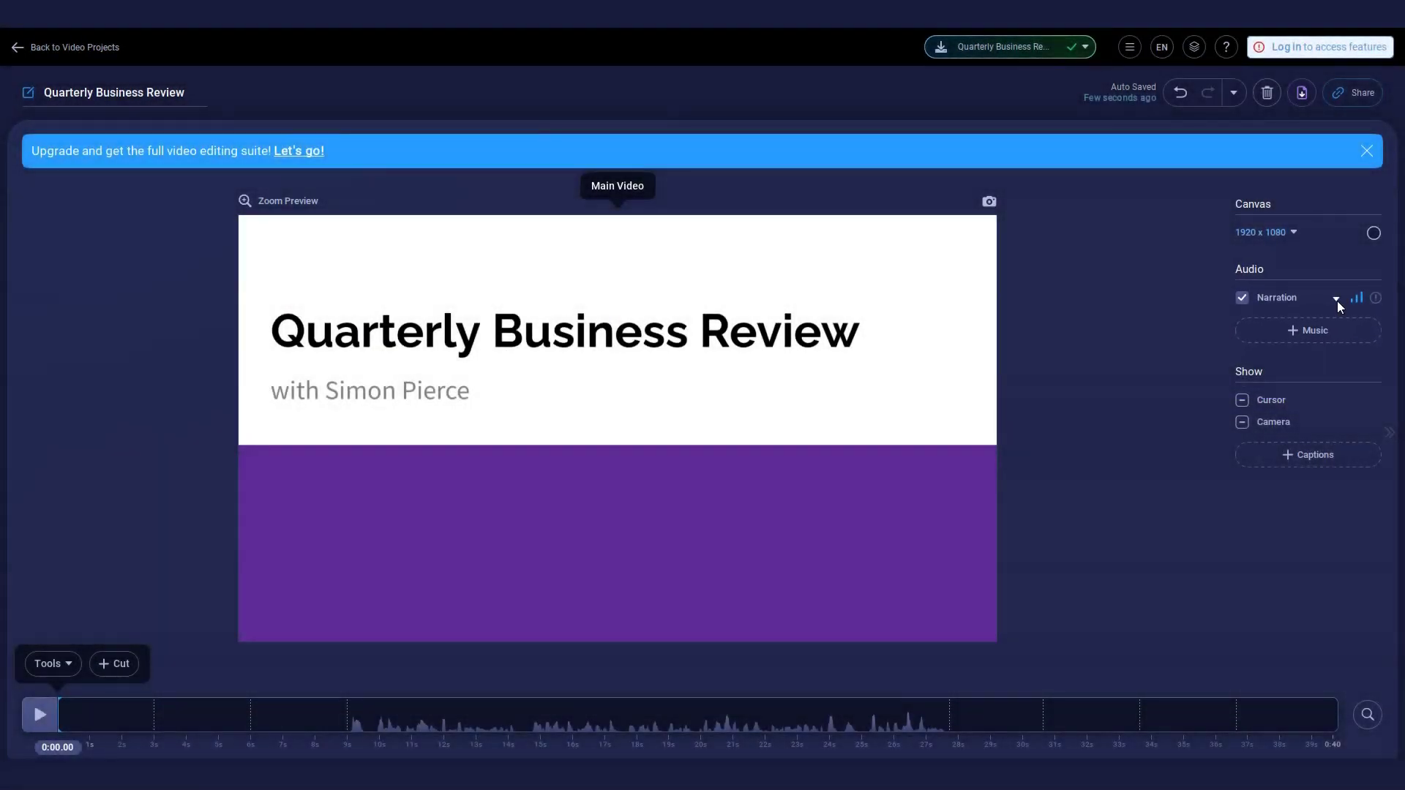
# Enable Reduce Noise in the Quarterly Business Review narration options.
pyautogui.click(1337, 299)
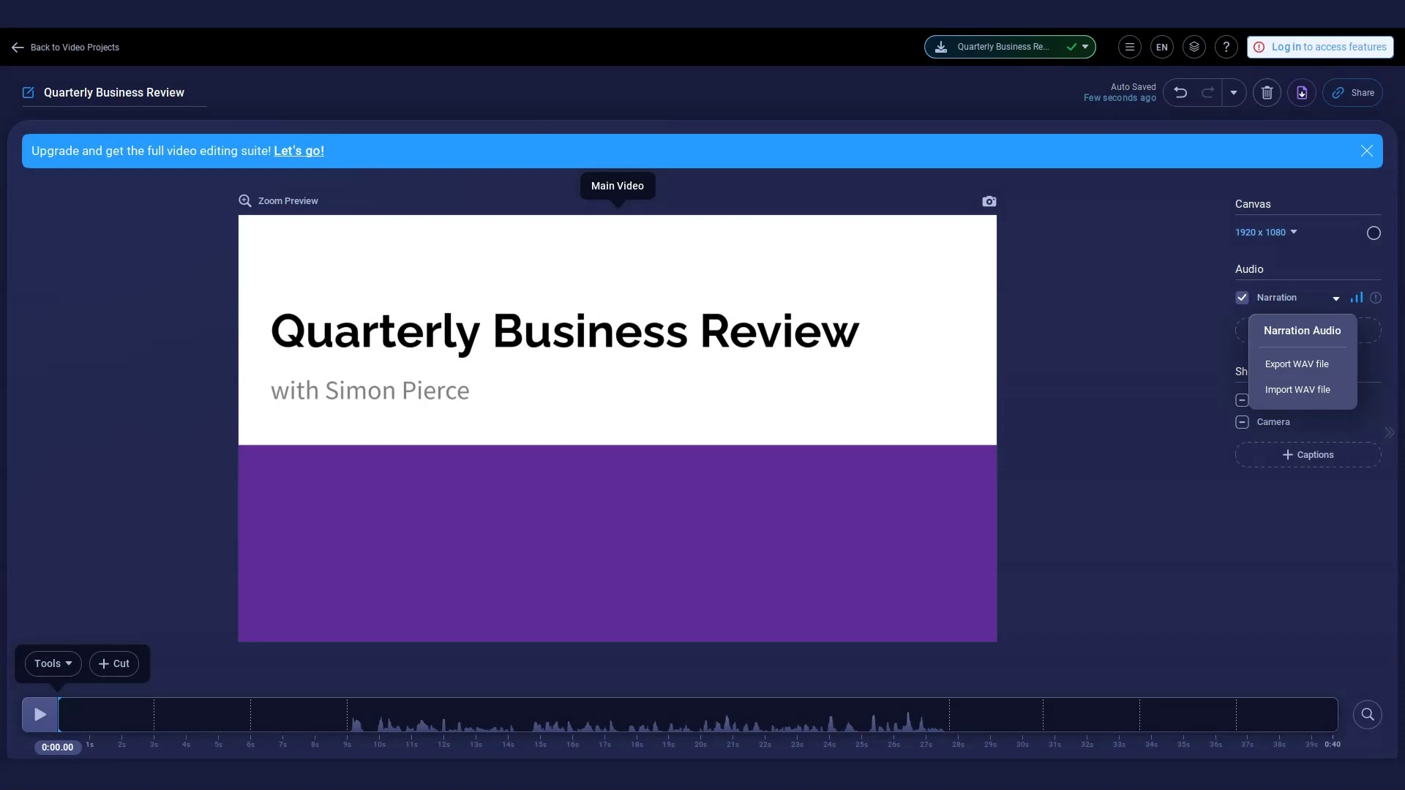
pyautogui.click(1357, 298)
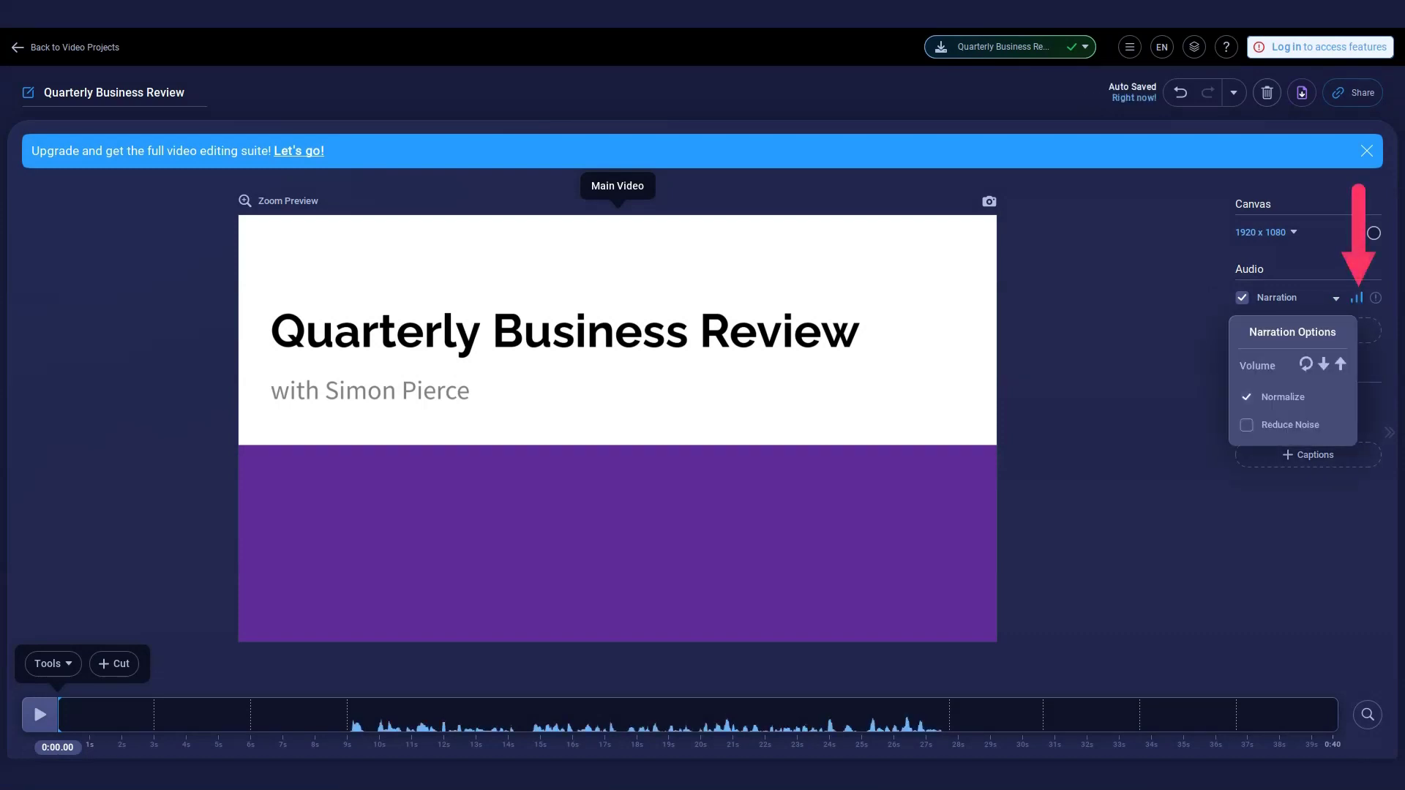
pyautogui.click(1248, 427)
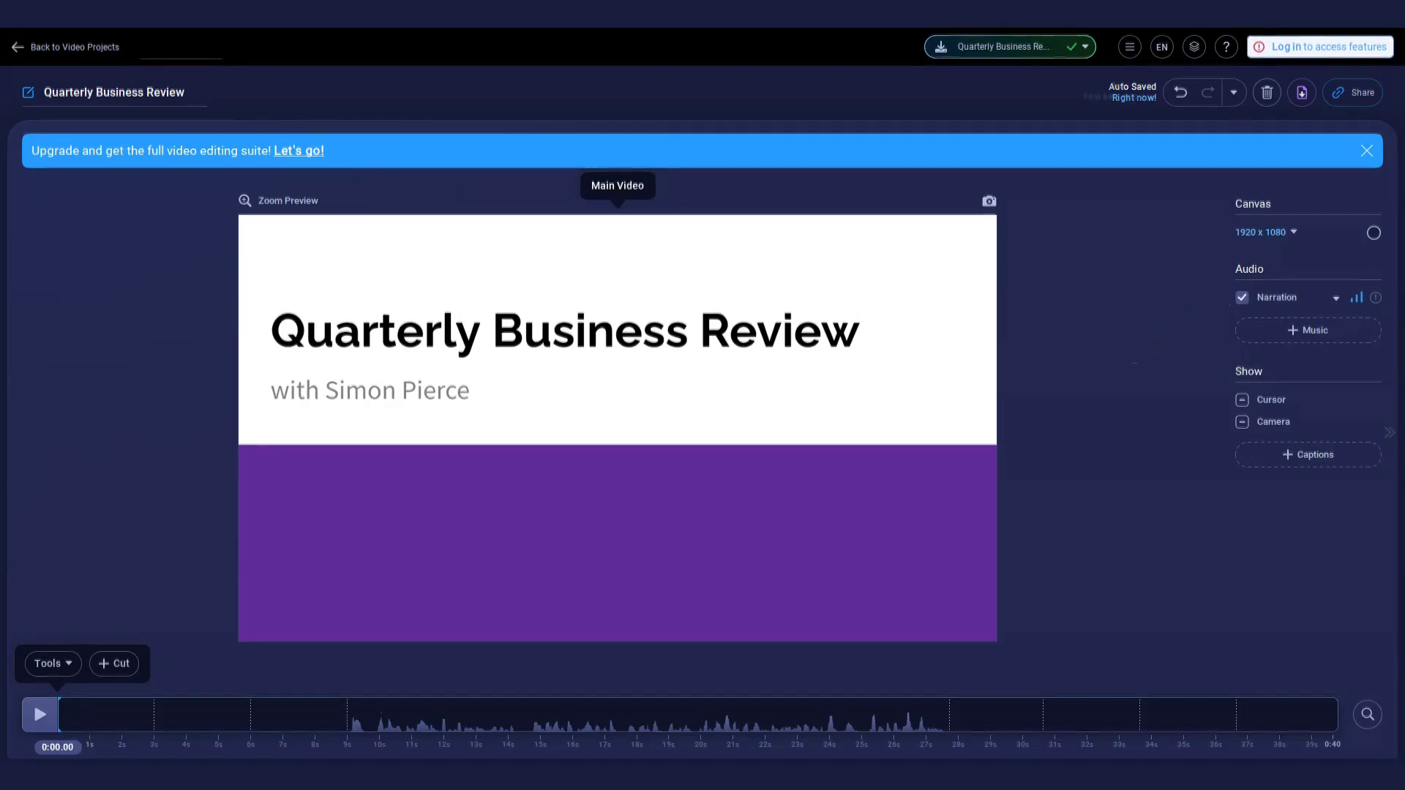
pyautogui.click(1311, 333)
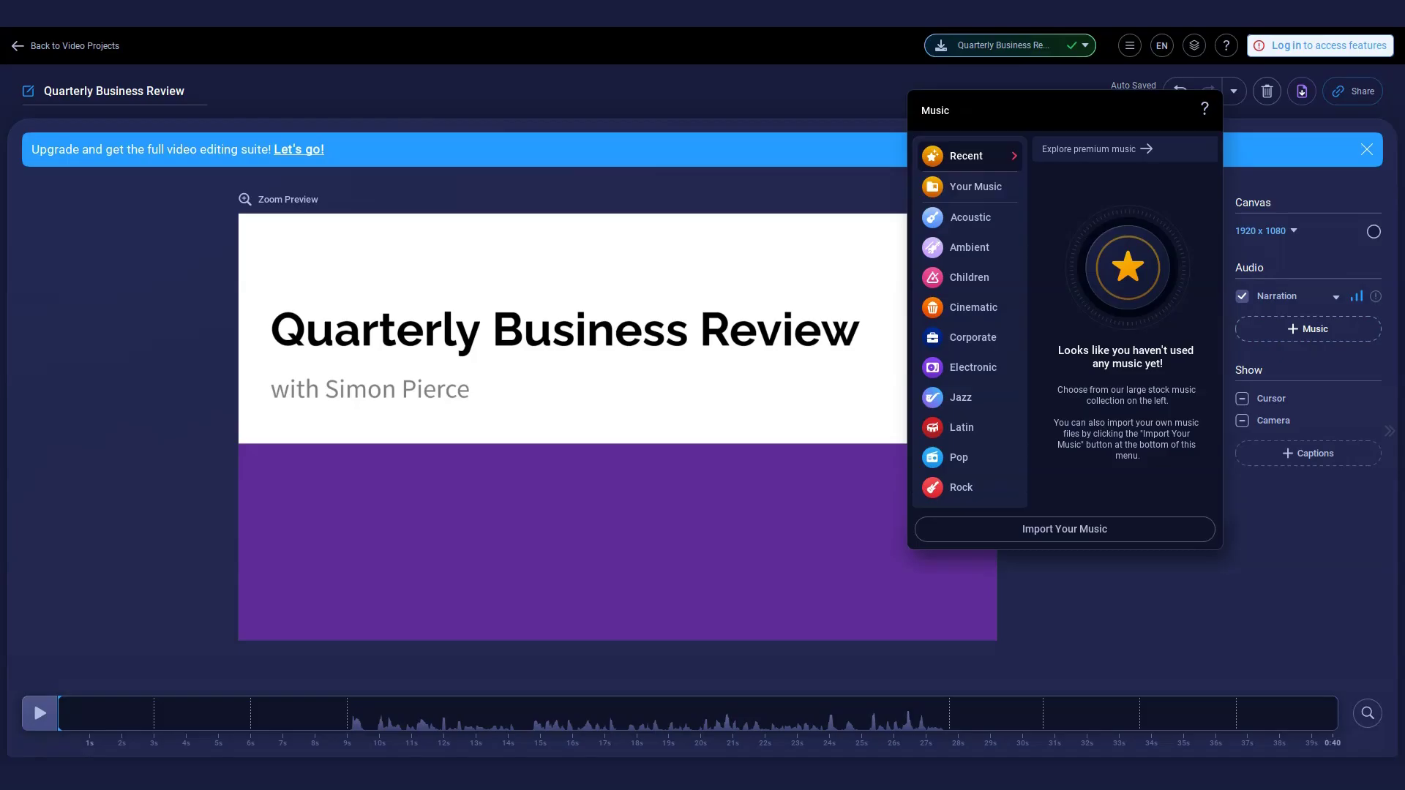
pyautogui.click(990, 216)
pyautogui.click(998, 313)
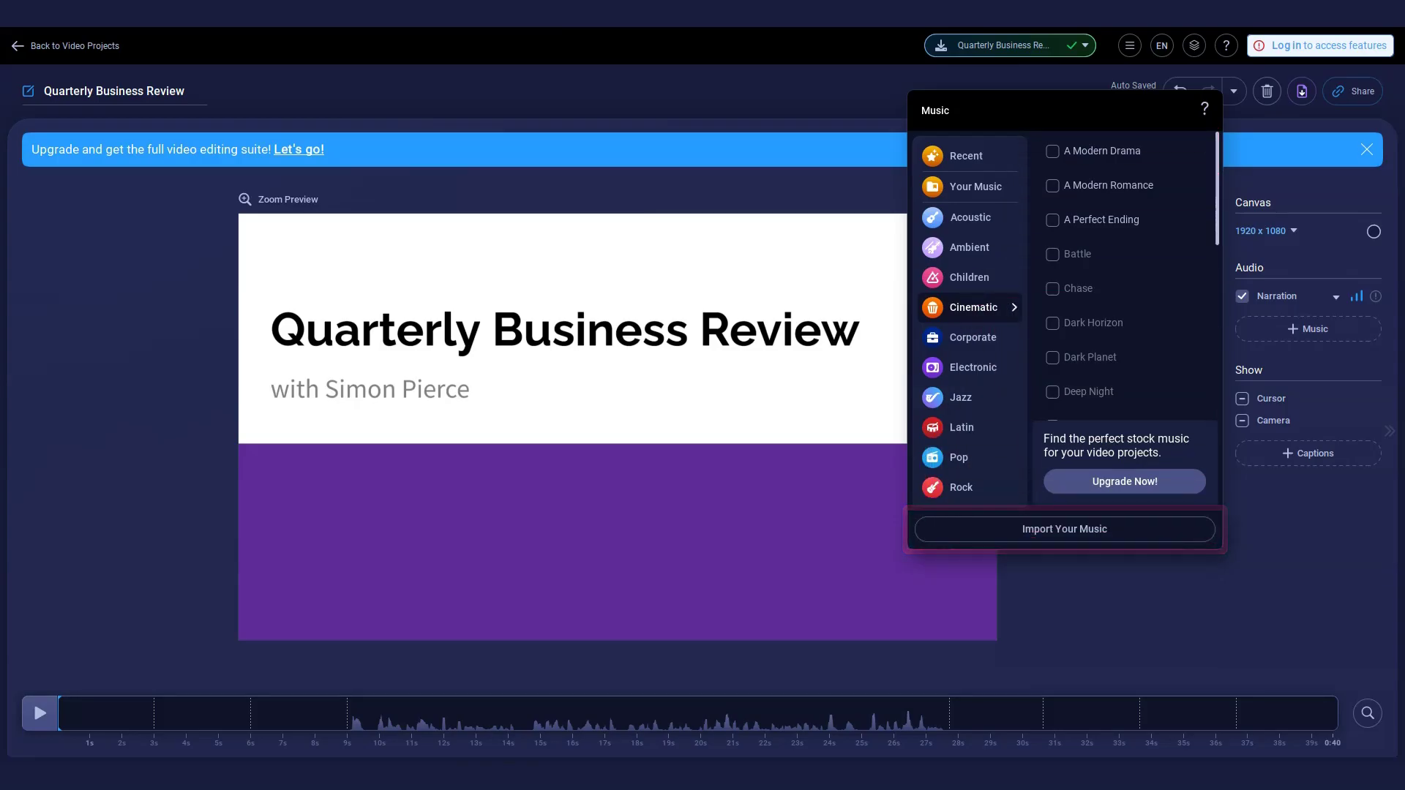
pyautogui.click(1314, 460)
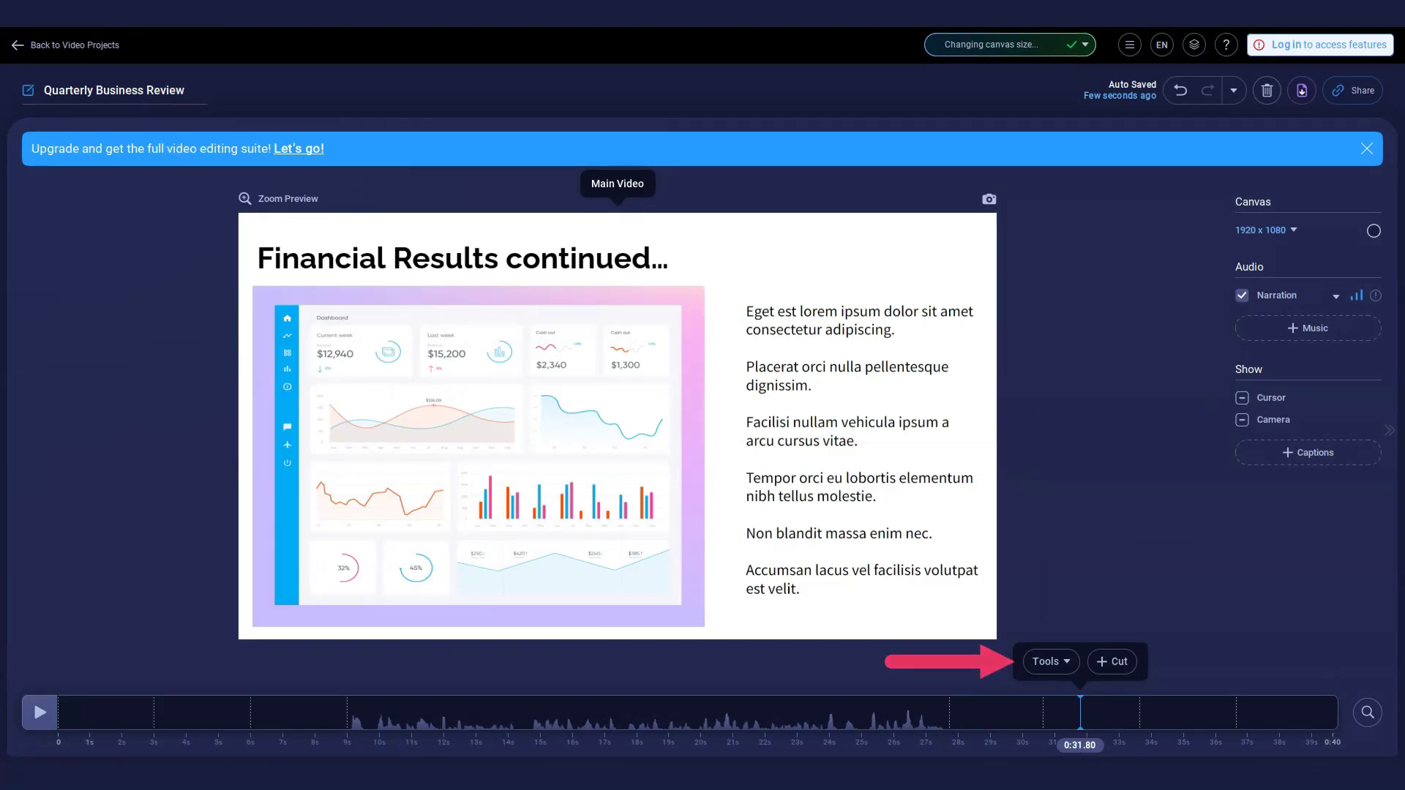
# Cut out the section from 0:31.80 to 0:33.64.
pyautogui.click(1064, 671)
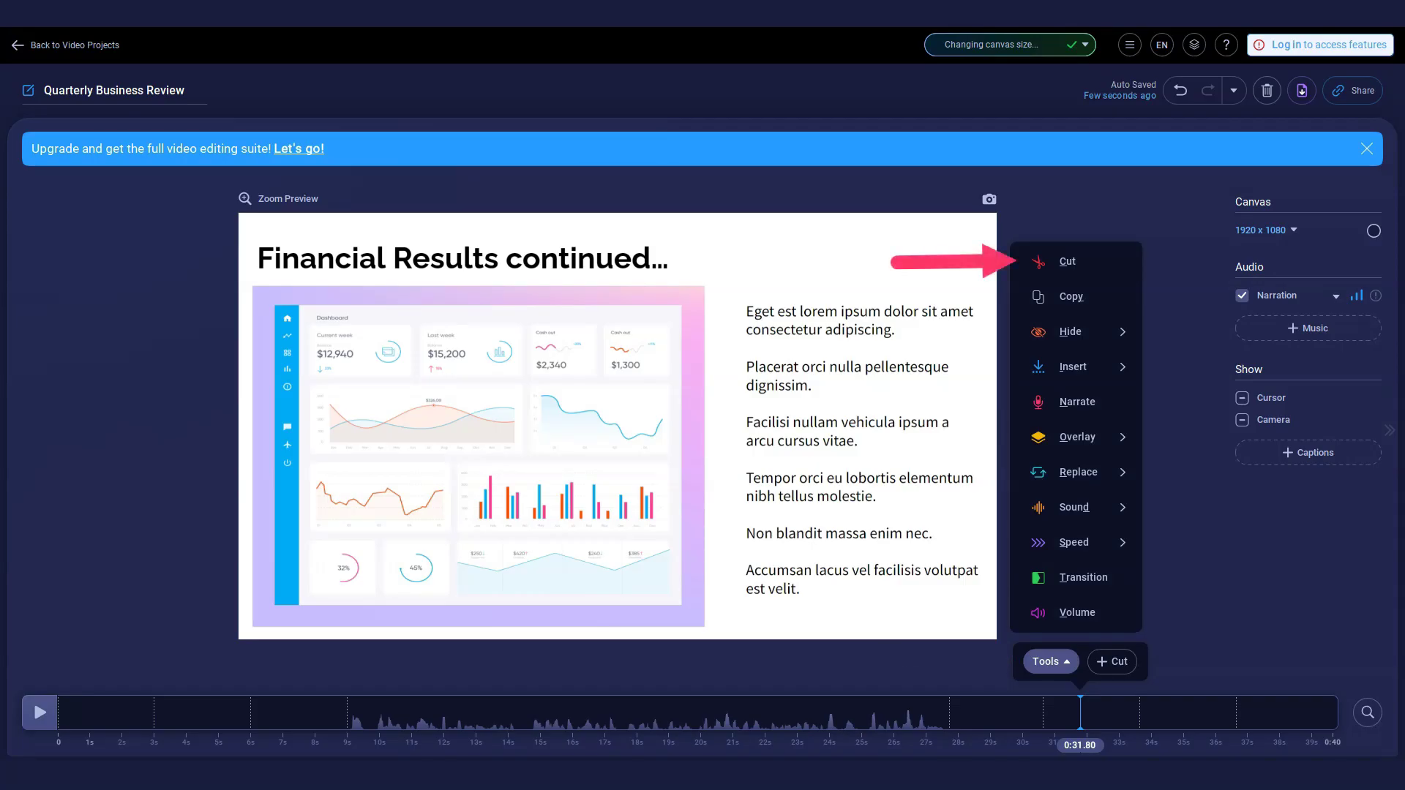
pyautogui.click(1068, 262)
pyautogui.moveTo(1080, 717); pyautogui.dragTo(1140, 722)
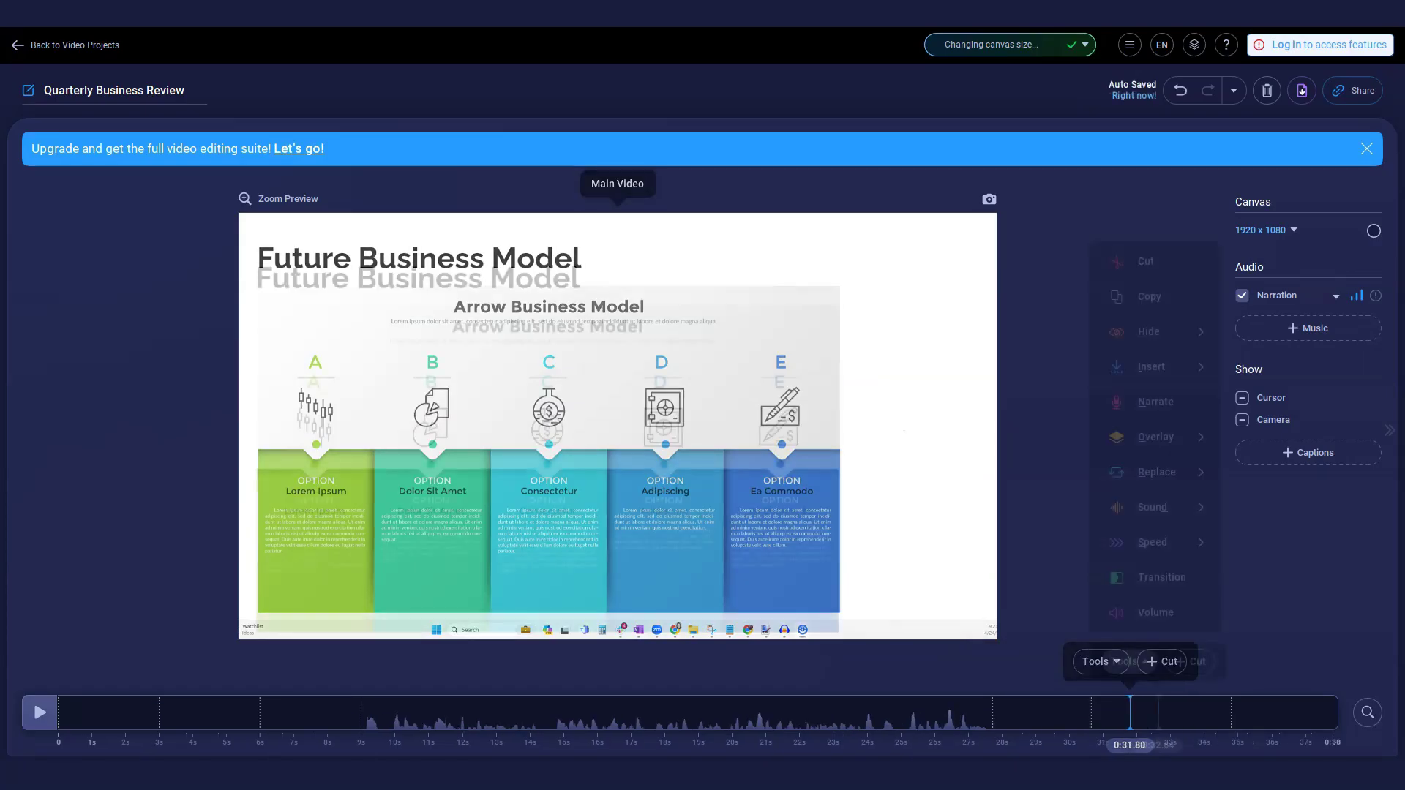
# Insert a 3-second pause at the cut point, then move to 0:06.00.
pyautogui.moveTo(1203, 373)
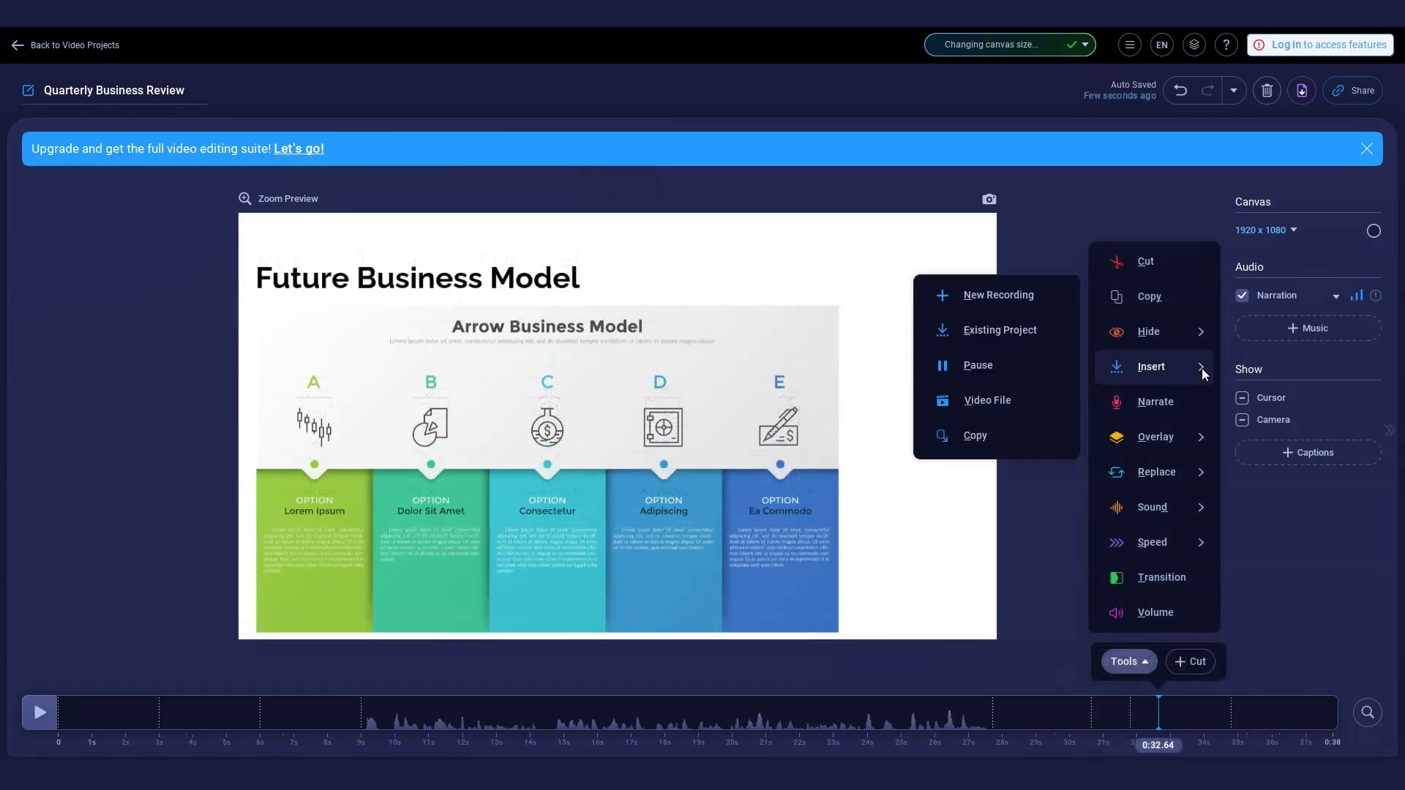
pyautogui.click(978, 365)
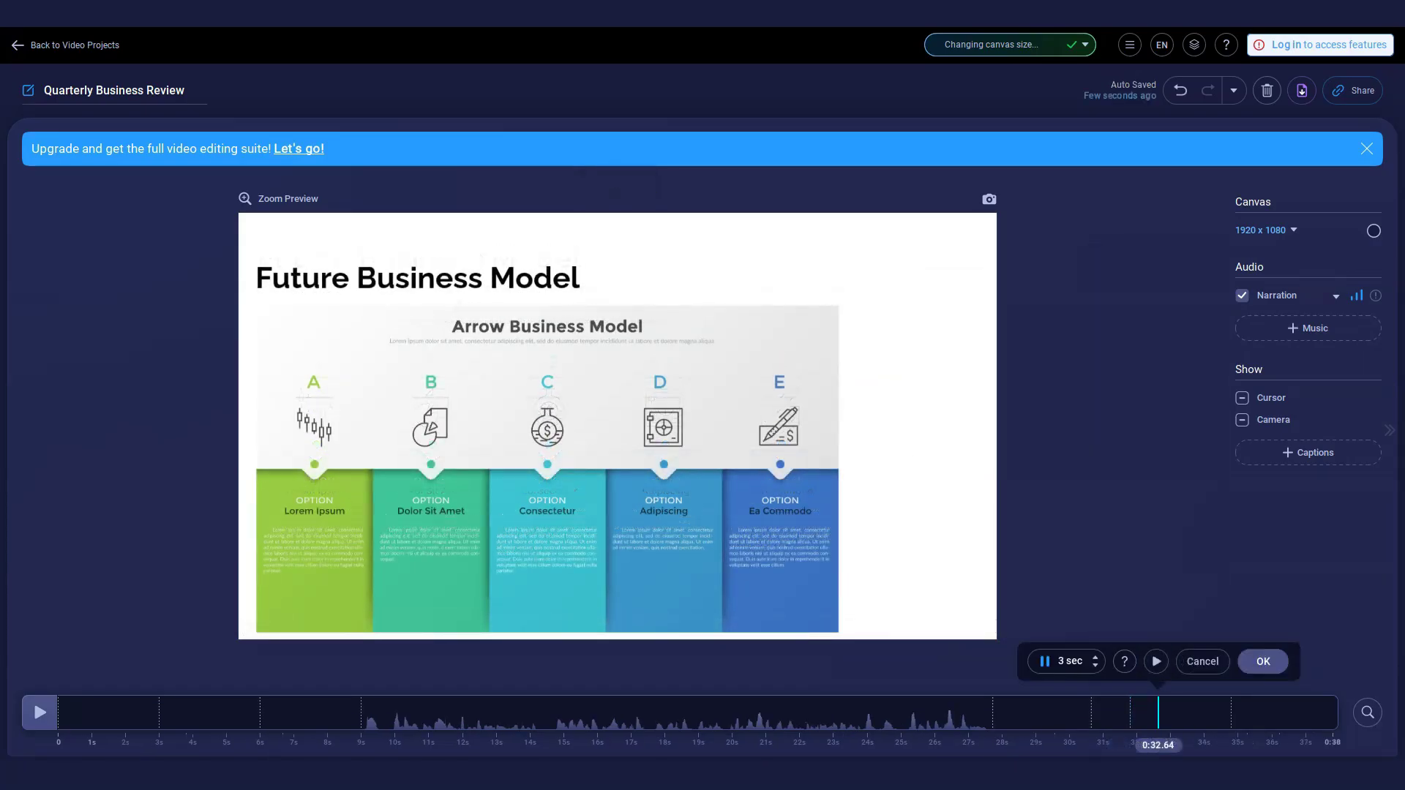
pyautogui.click(1263, 660)
pyautogui.click(255, 713)
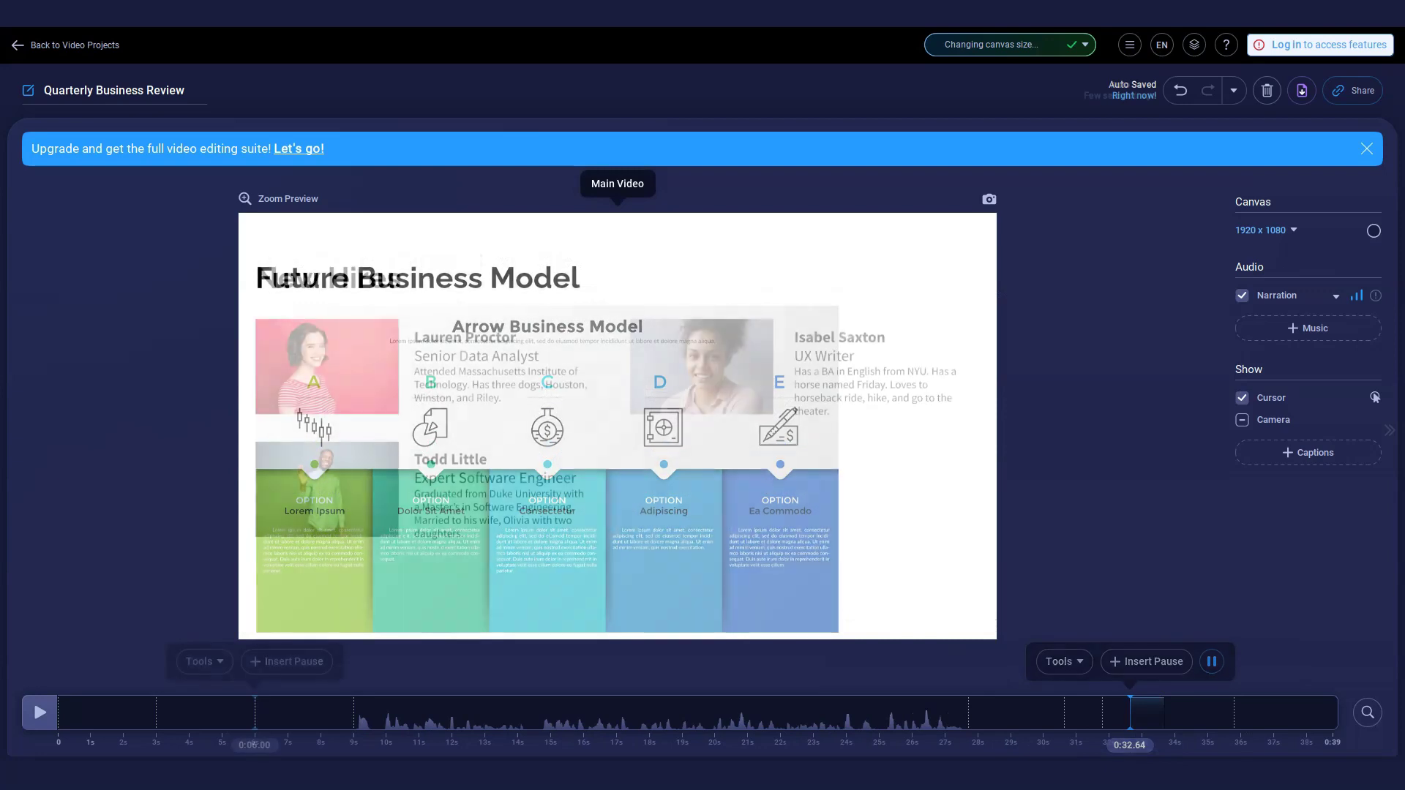
# Select 6 to about 8.5 seconds on the New Hires slide for narration and start the recorder.
pyautogui.click(216, 668)
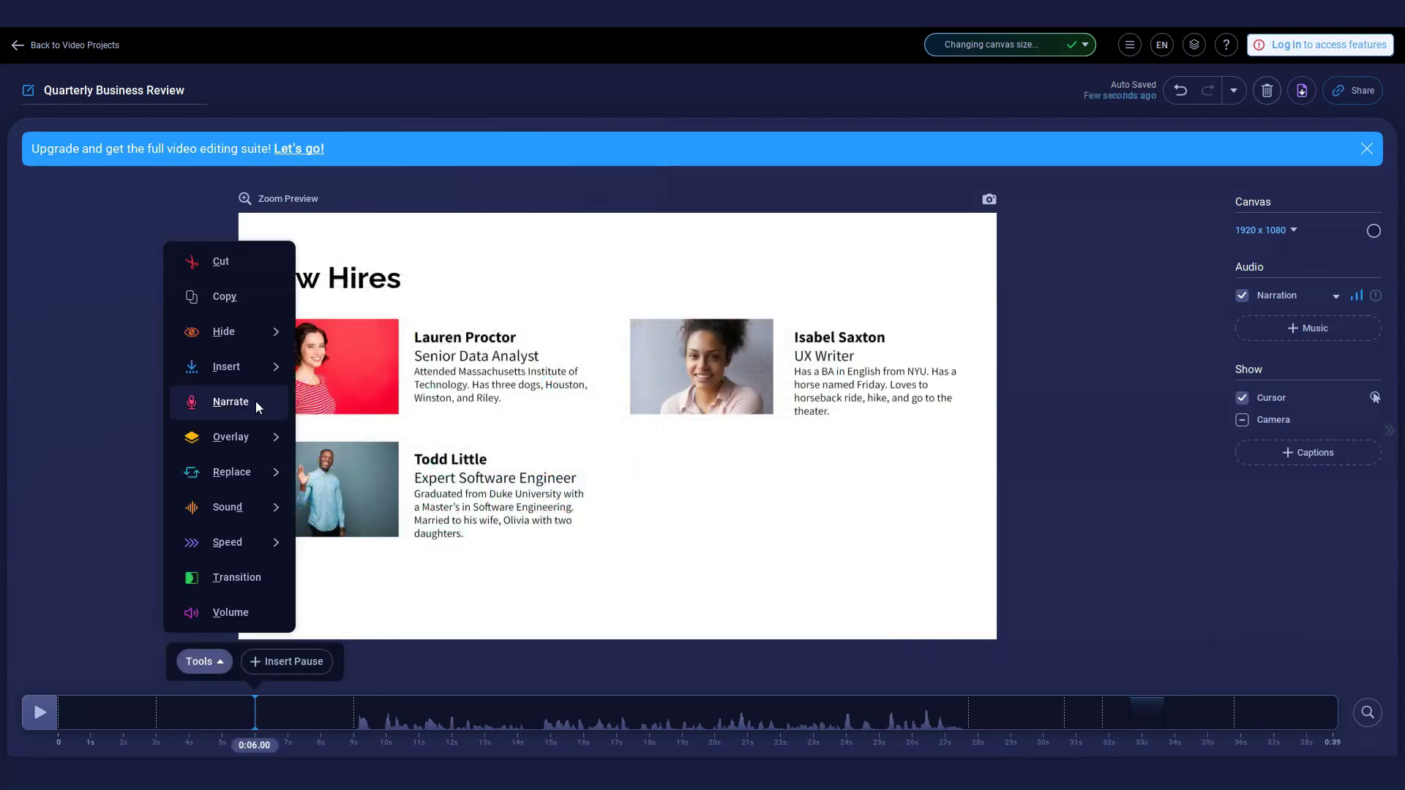
pyautogui.click(229, 402)
pyautogui.moveTo(256, 713); pyautogui.dragTo(351, 729)
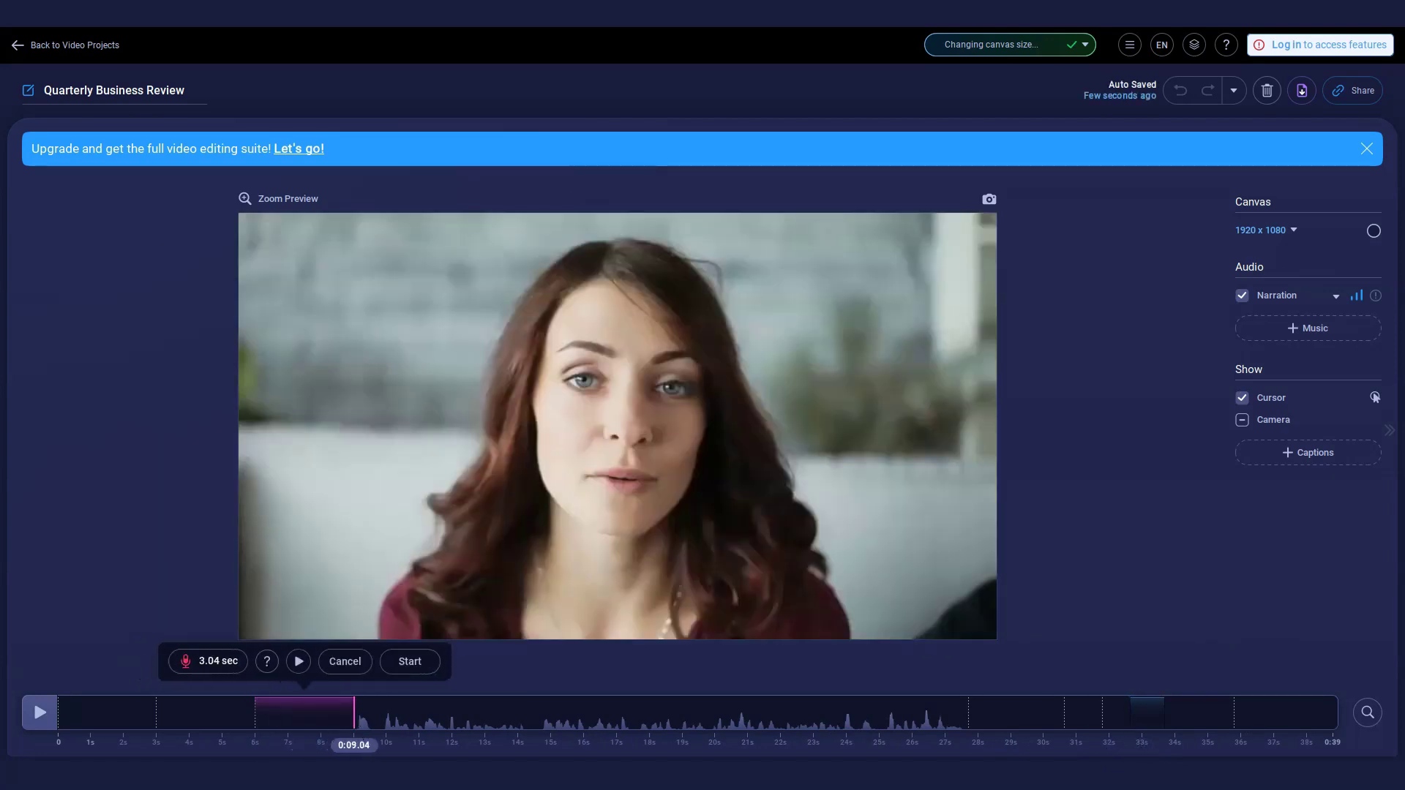
pyautogui.click(406, 661)
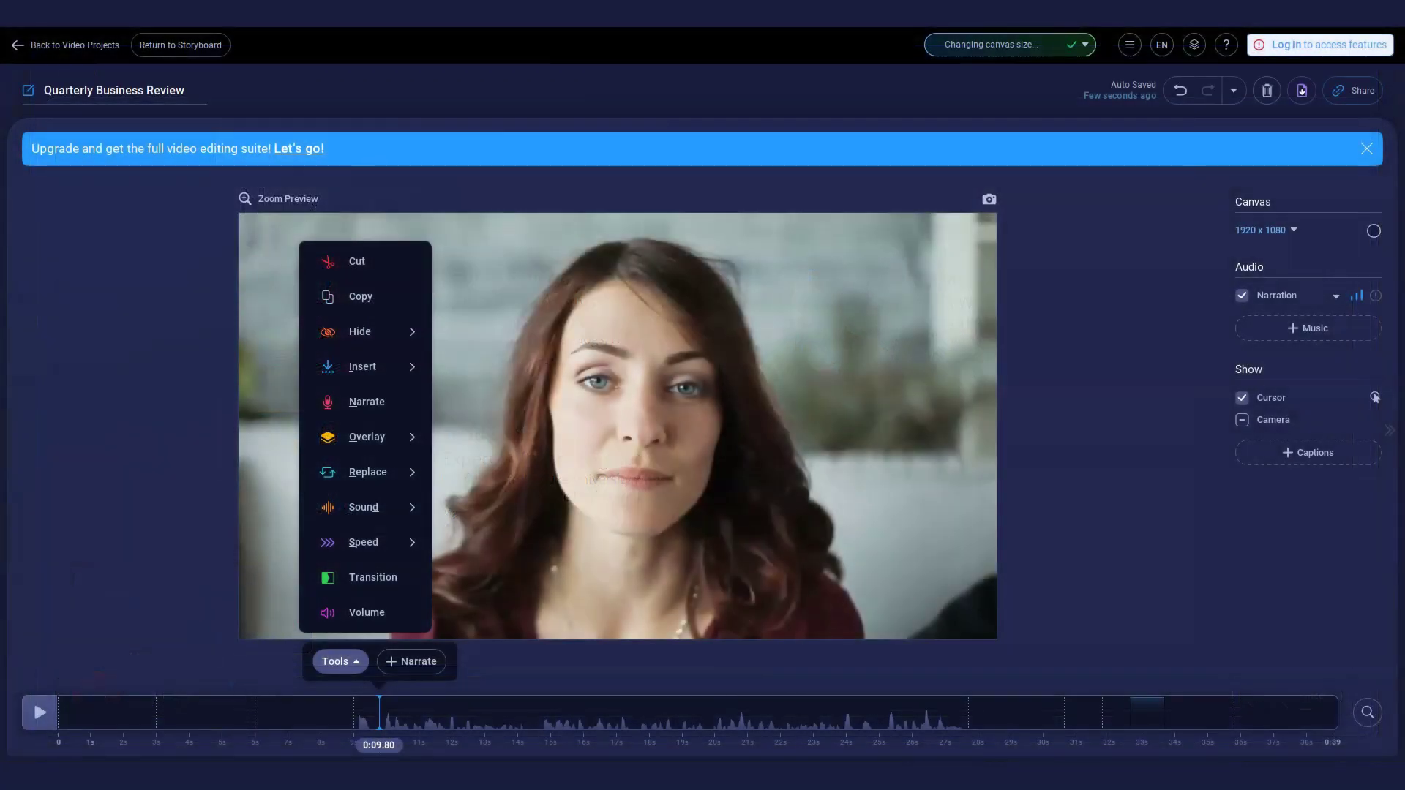
pyautogui.moveTo(418, 445)
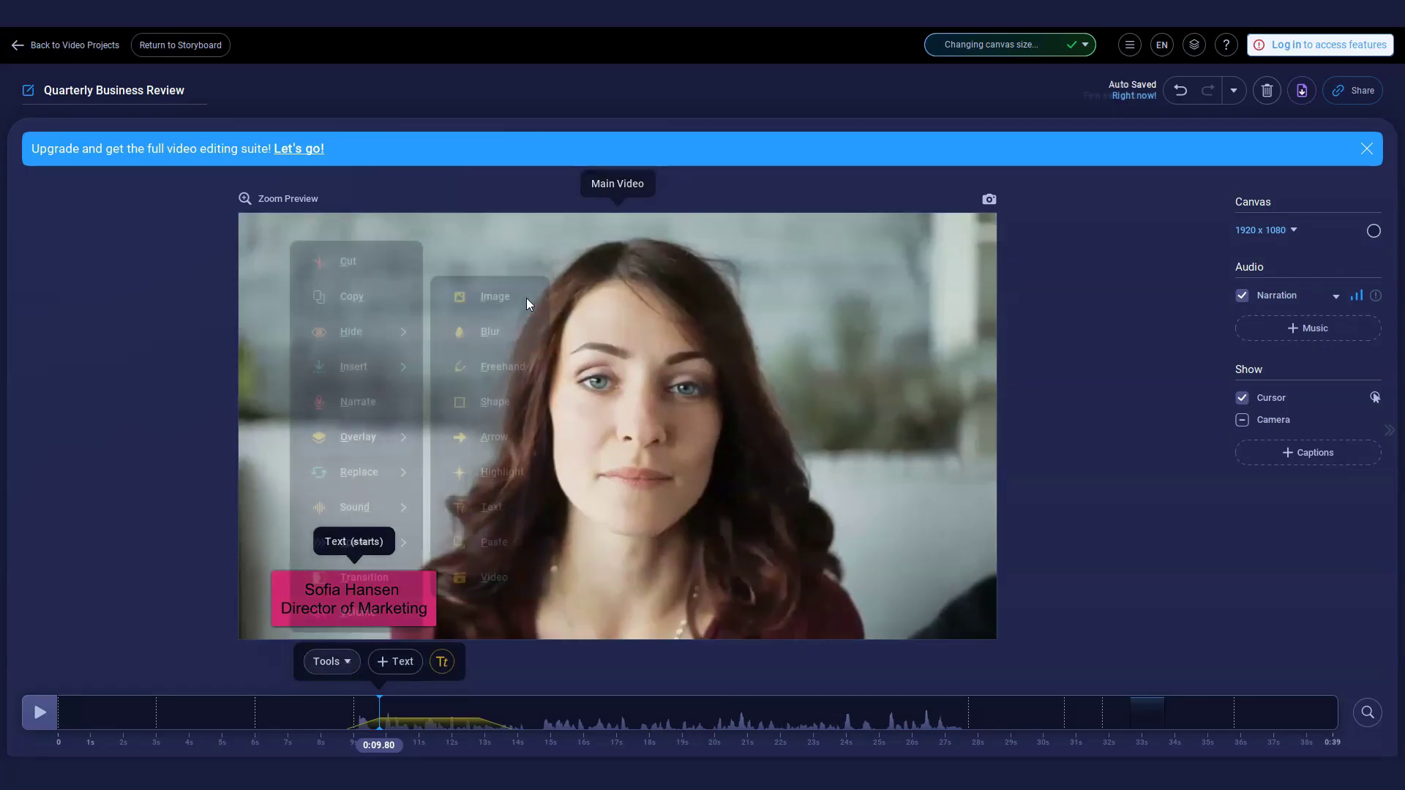
# Insert the Company Name Logo image from your own files as an overlay.
pyautogui.click(527, 298)
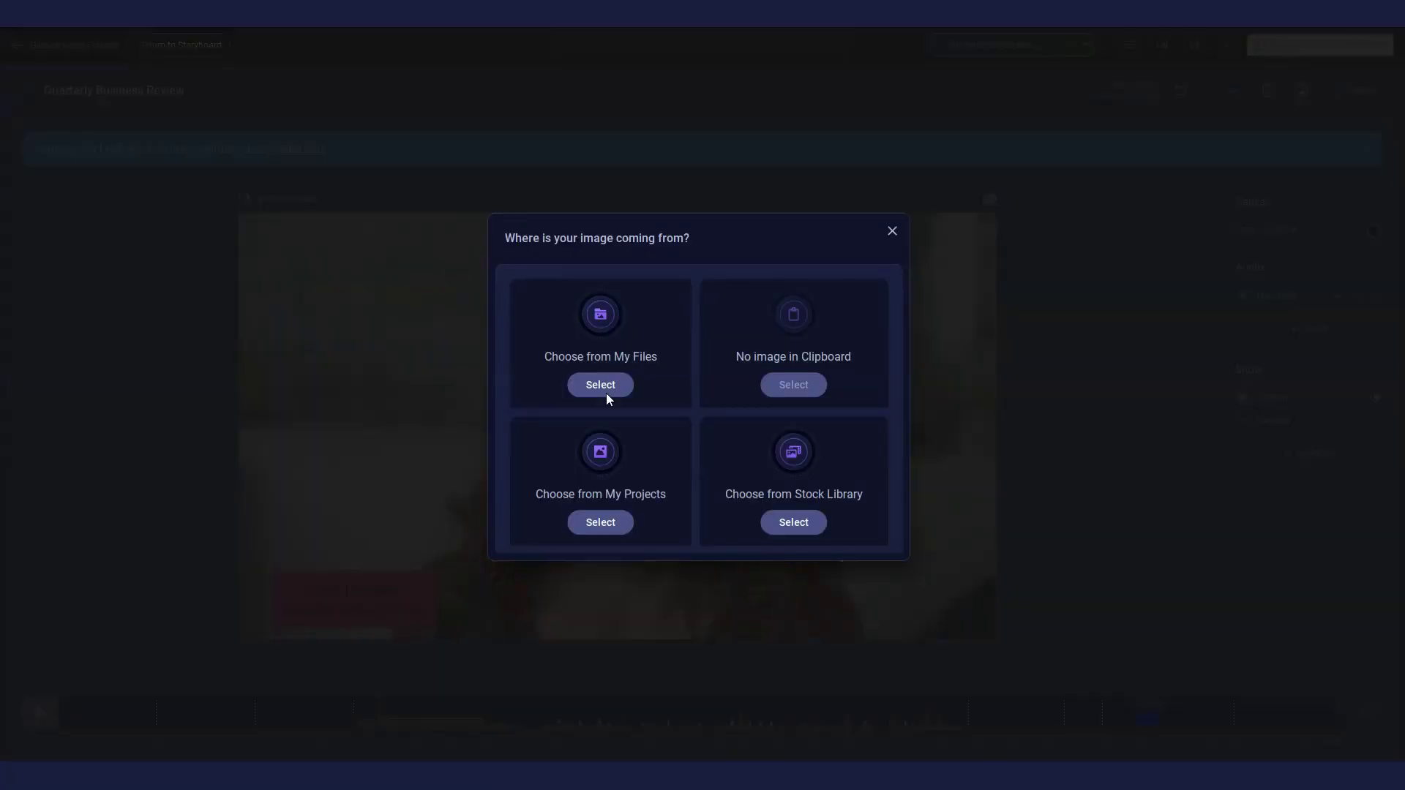
pyautogui.click(605, 395)
pyautogui.click(622, 297)
pyautogui.click(892, 508)
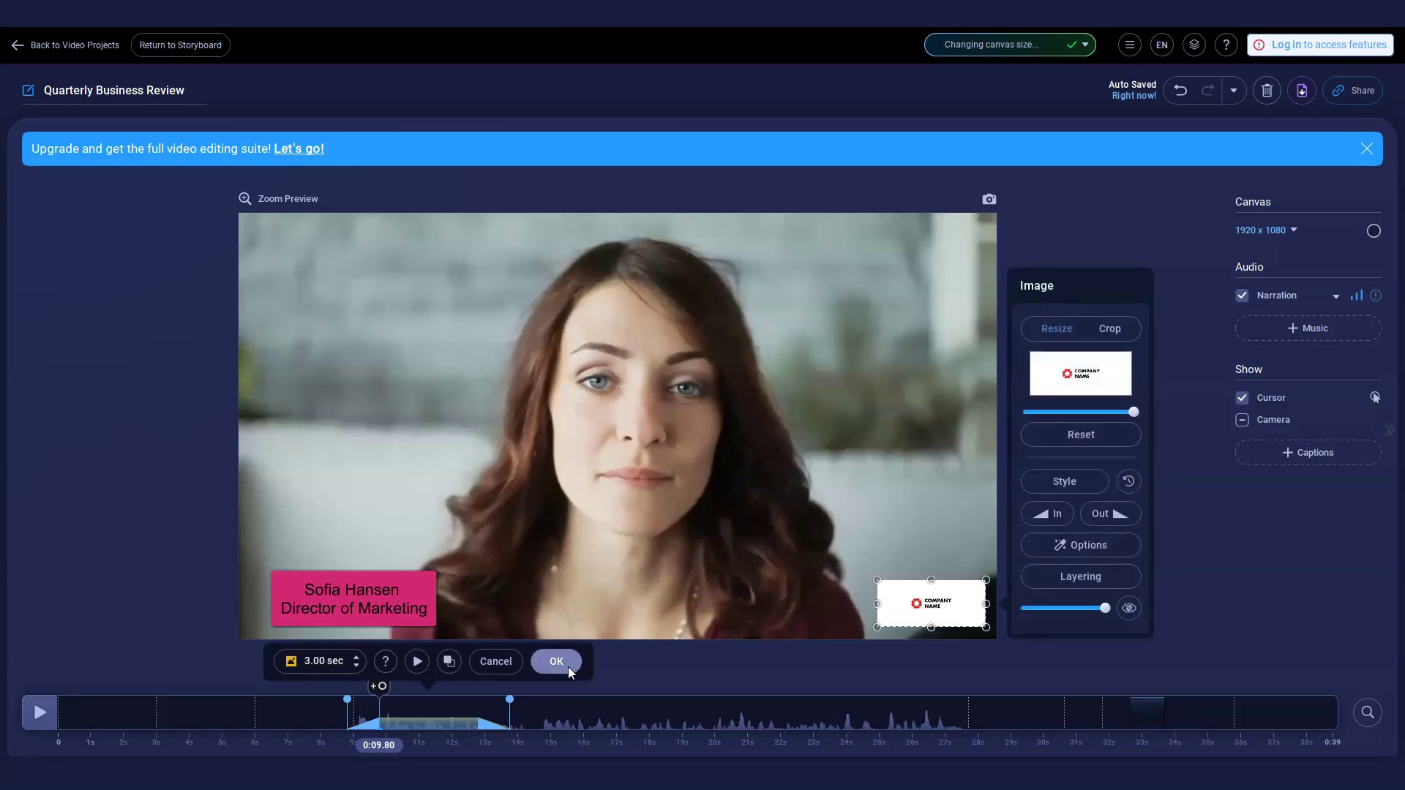
# Confirm the logo overlay and browse the stock library's Popular Photos.
pyautogui.click(569, 666)
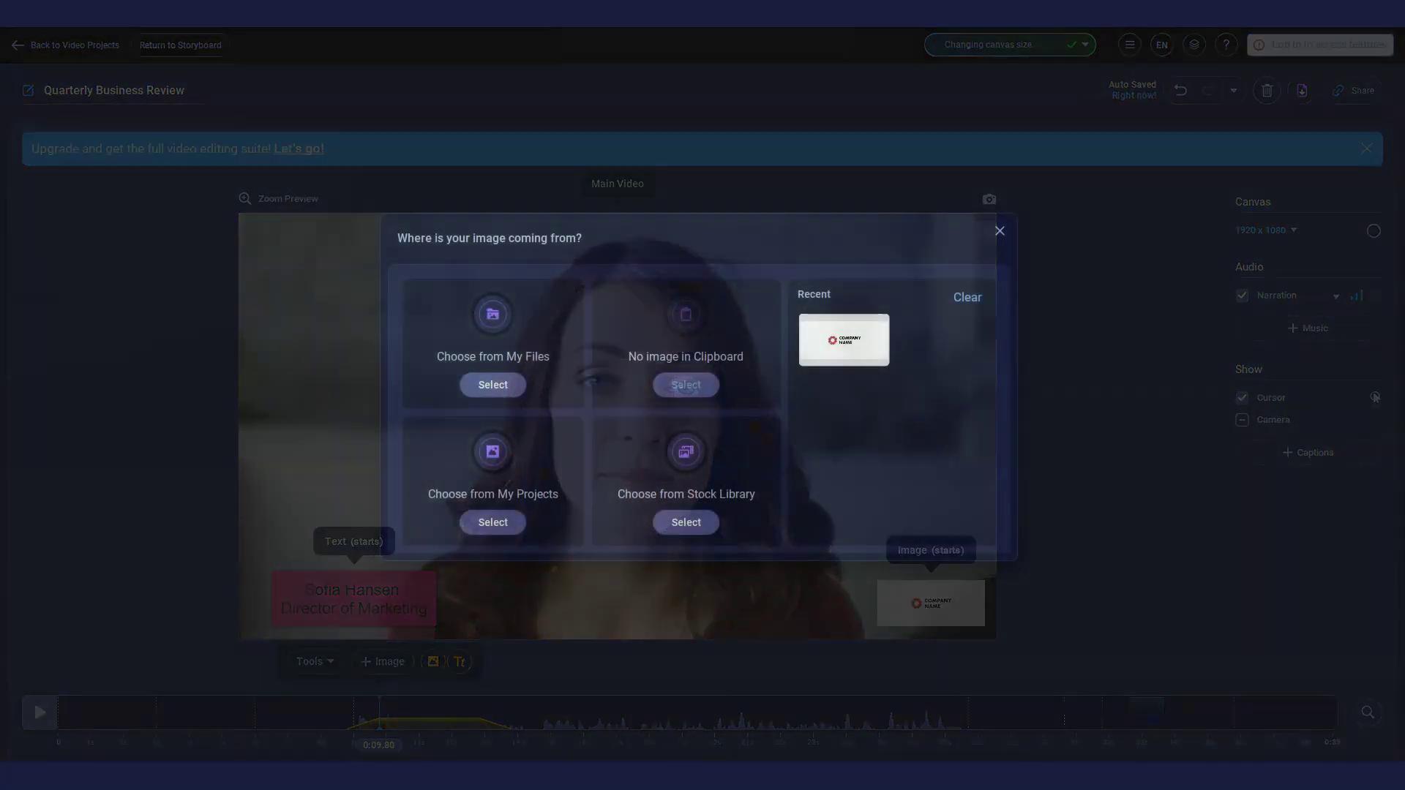
pyautogui.click(685, 522)
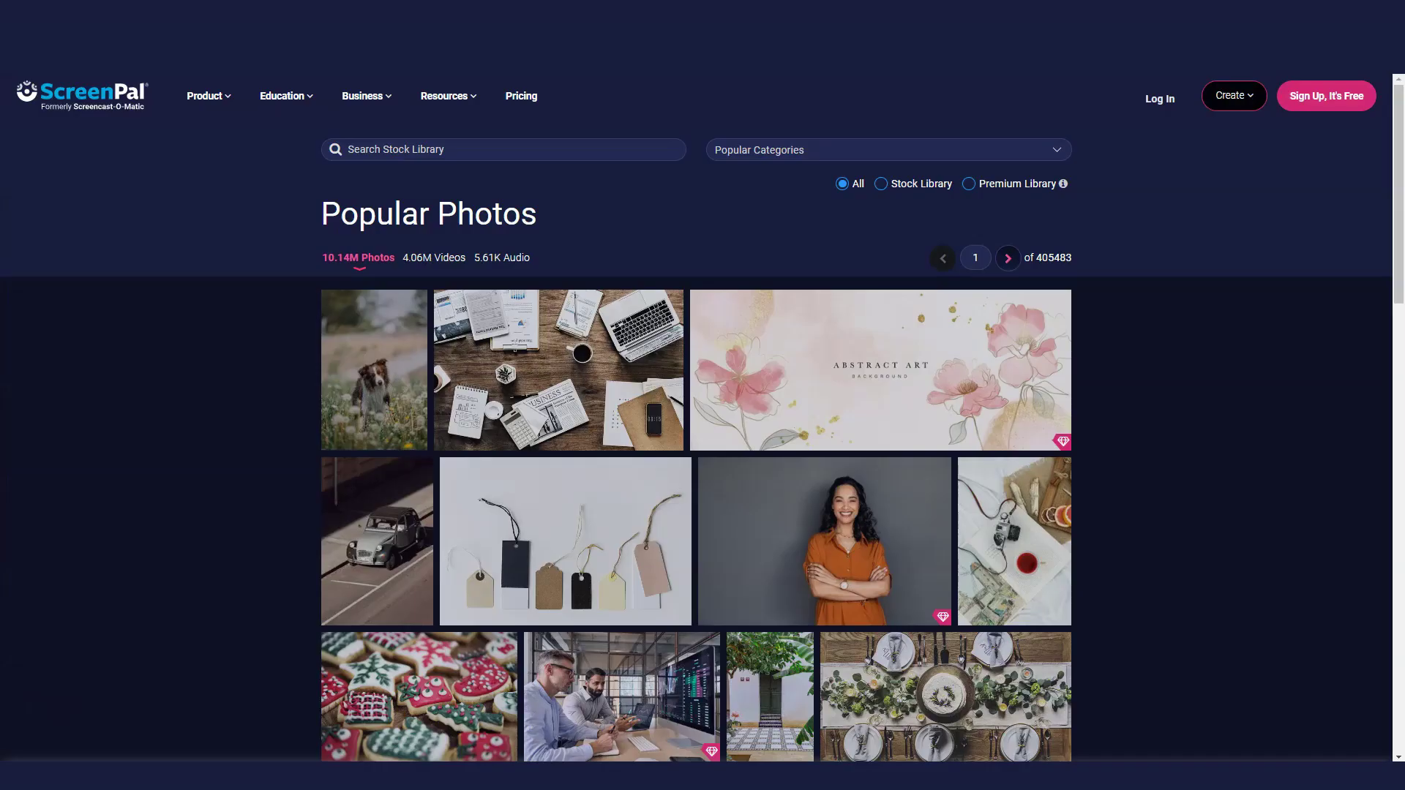
pyautogui.scroll(-10, 696, 459)
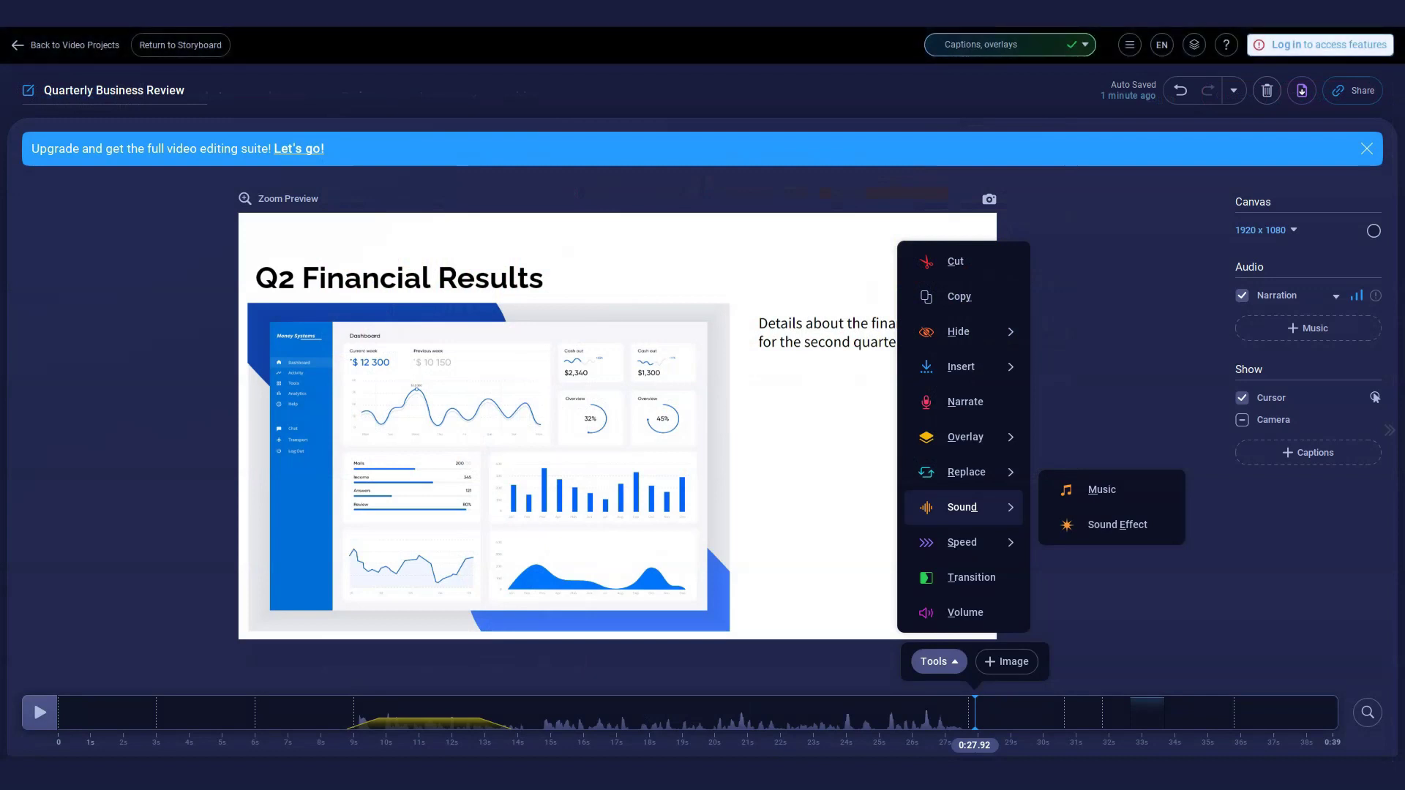
# Add a Corporate stock music track over a 4-second section.
pyautogui.click(1091, 491)
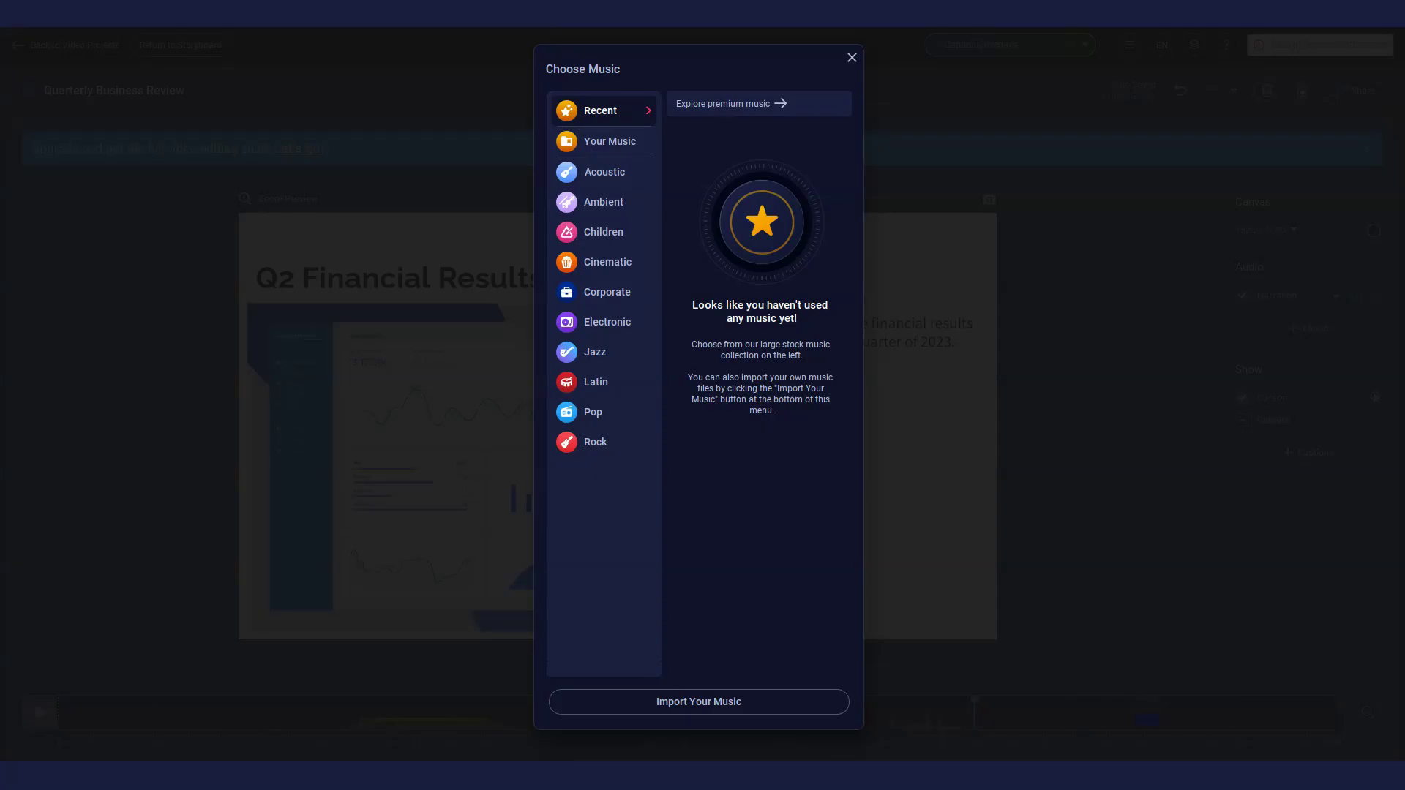
pyautogui.click(632, 294)
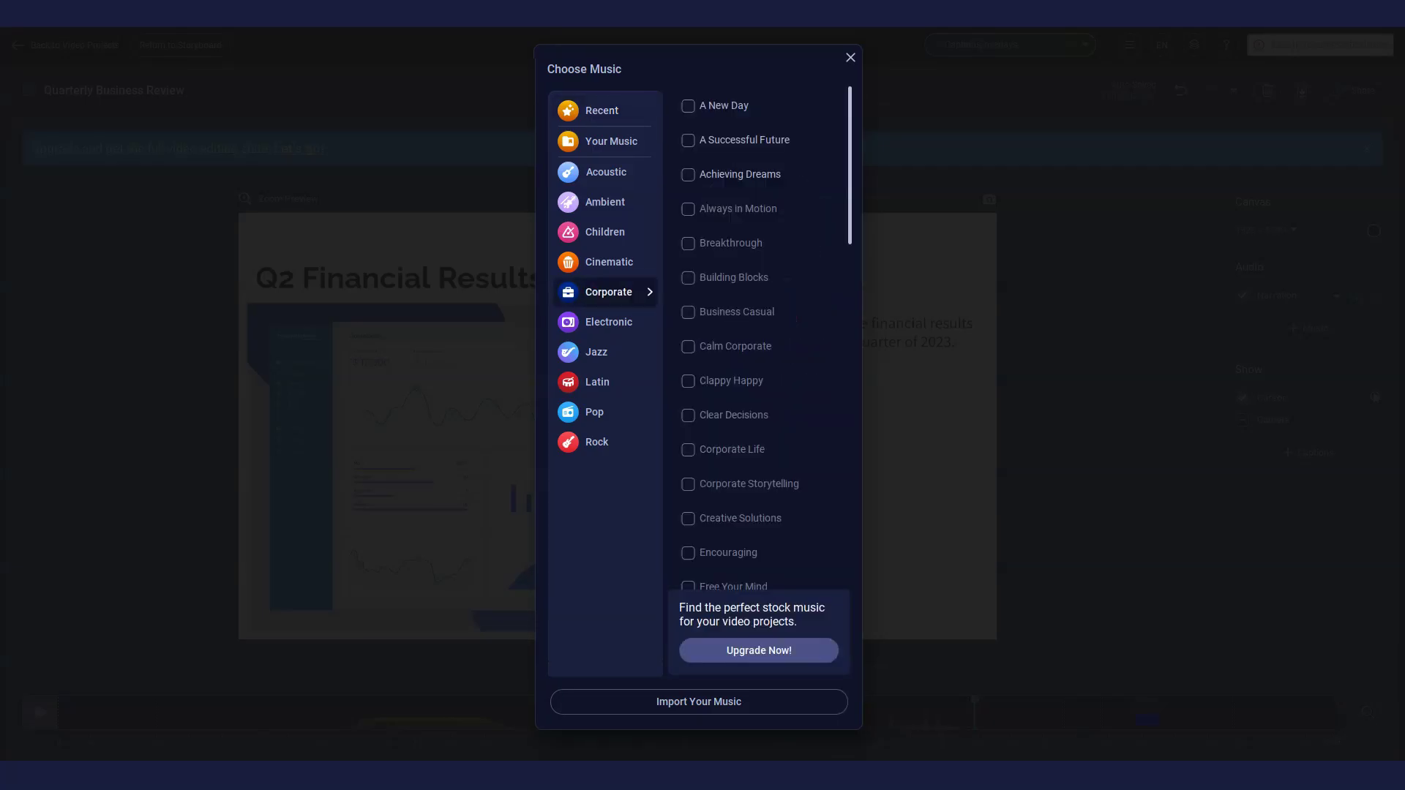
pyautogui.click(784, 142)
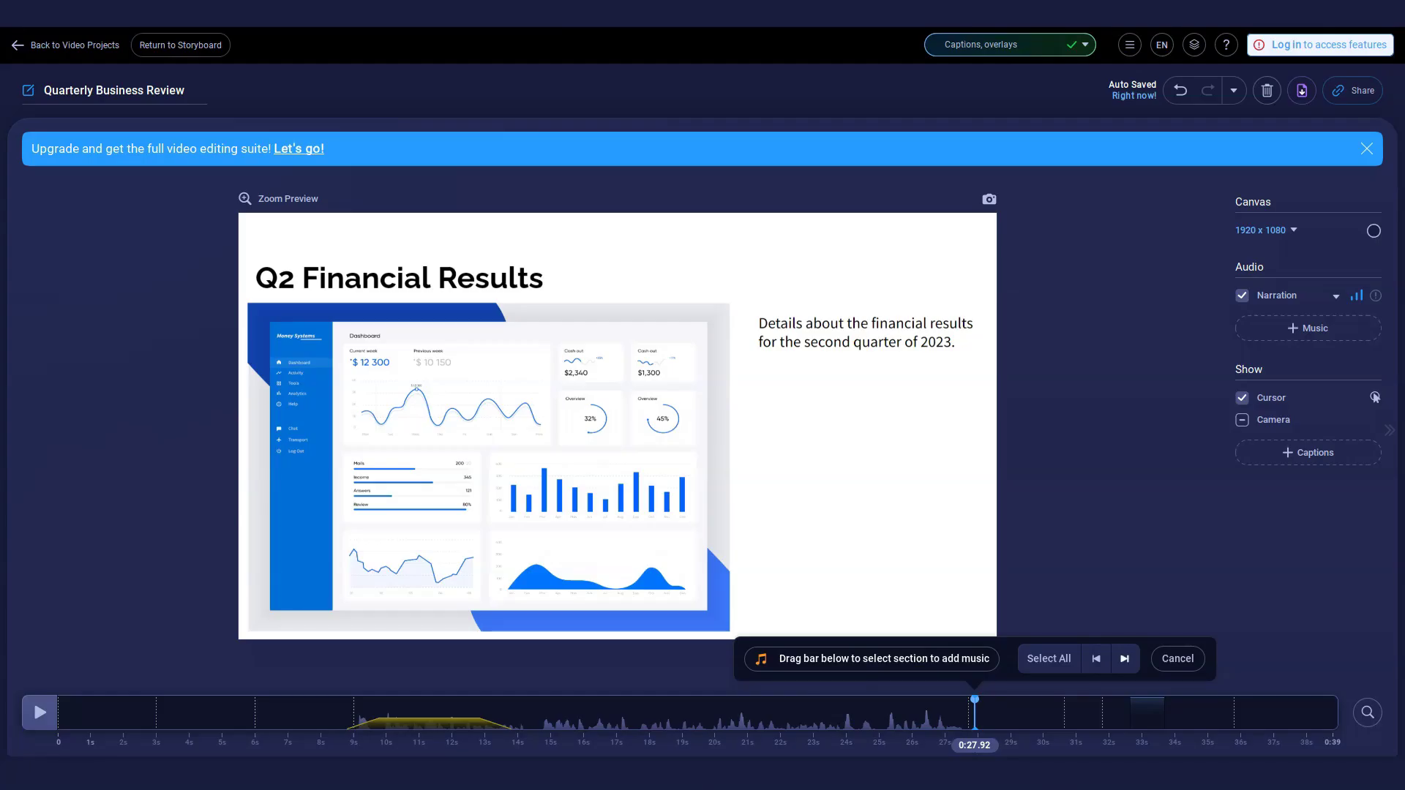
pyautogui.moveTo(977, 702); pyautogui.dragTo(1108, 707)
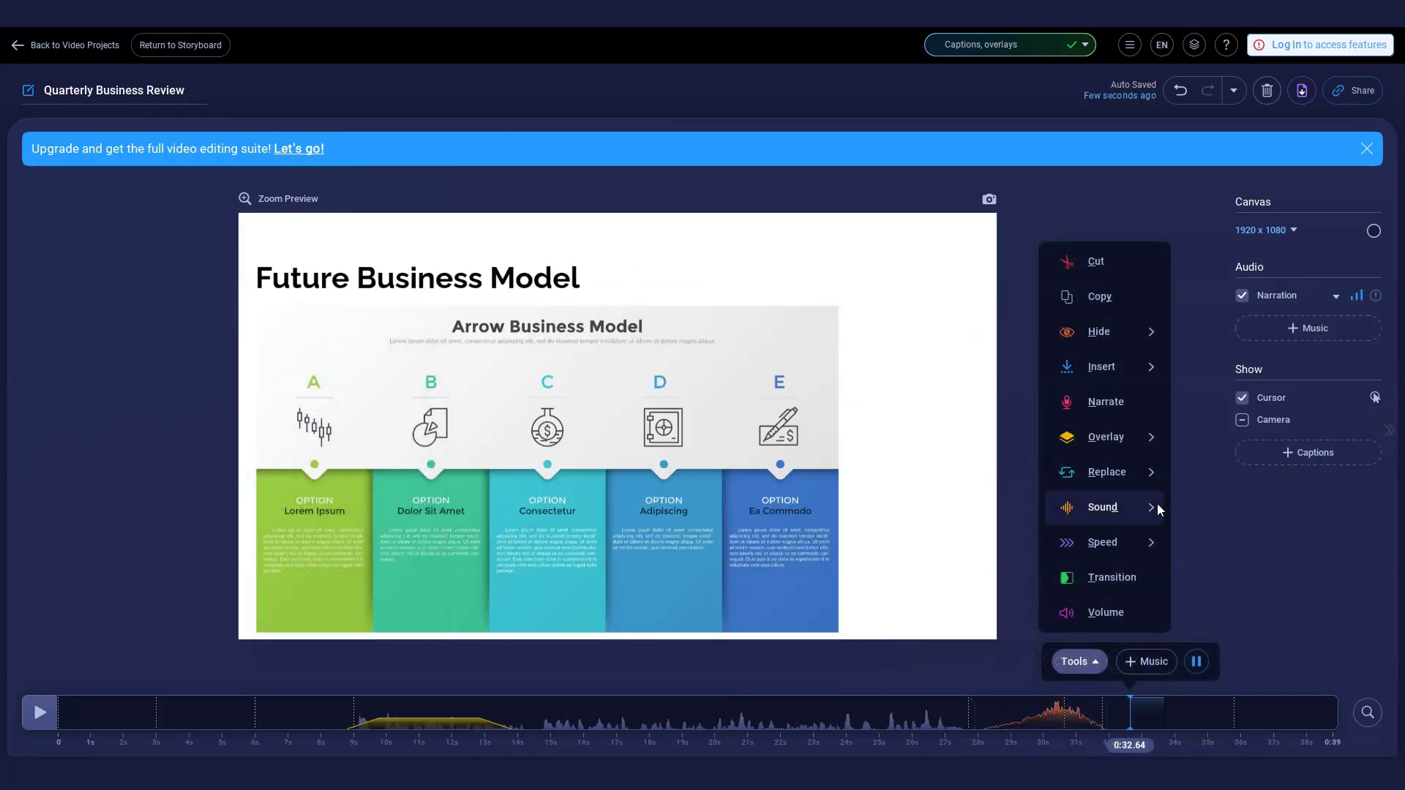
# Add the Tech 'Computer Message' sound effect.
pyautogui.moveTo(1156, 505)
pyautogui.click(1230, 522)
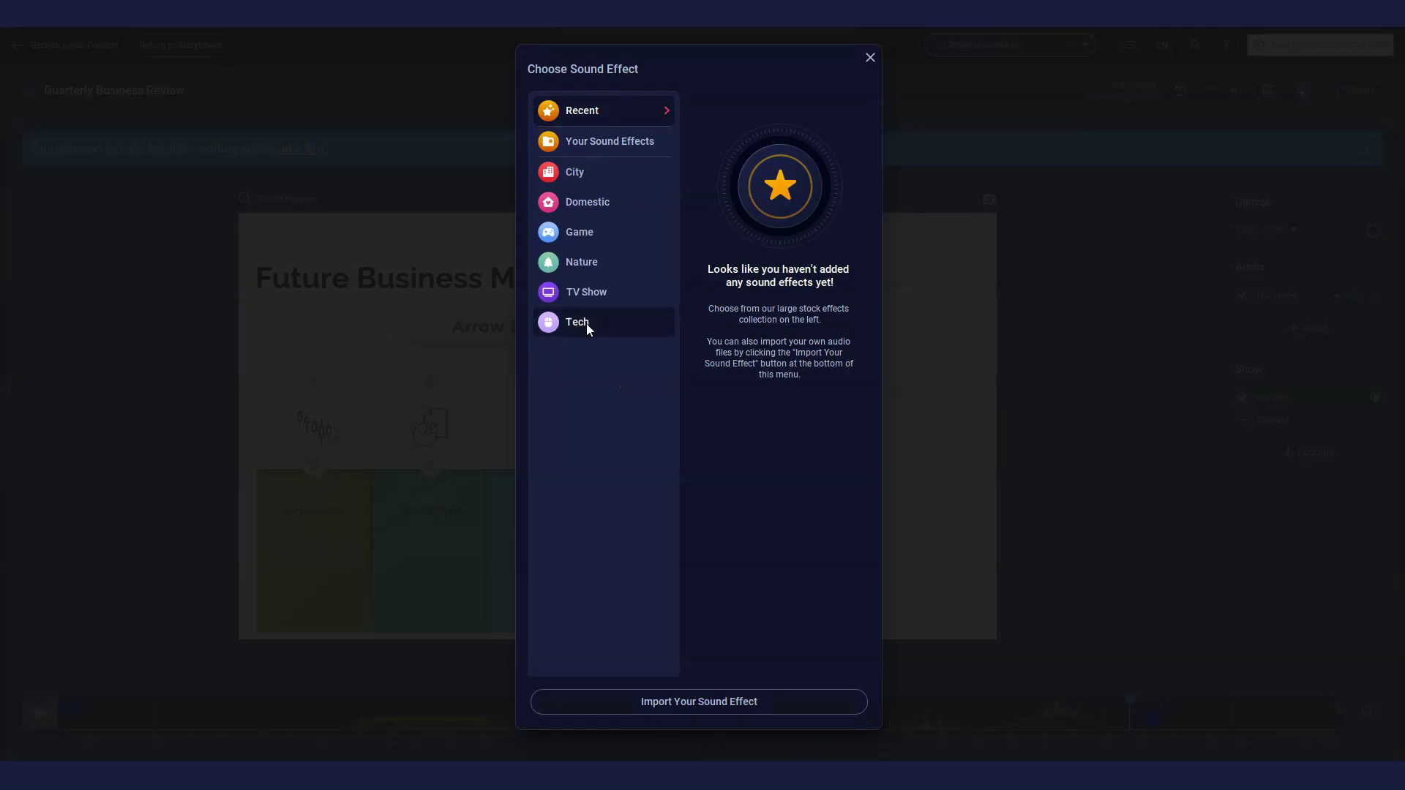
pyautogui.click(586, 324)
pyautogui.click(707, 175)
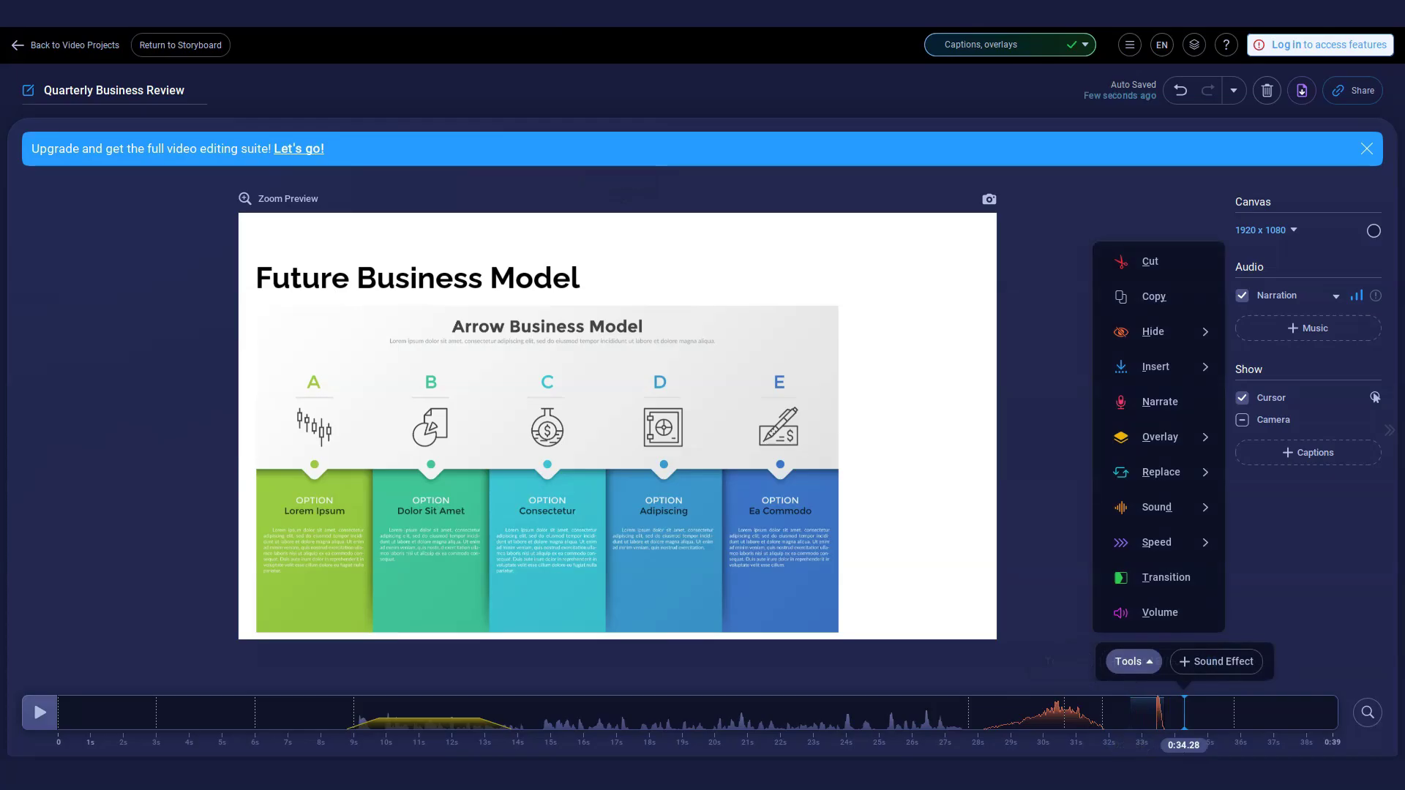
# Add a transition at 0:35.28 and change its type from Fade to Scale.
pyautogui.moveTo(1157, 542)
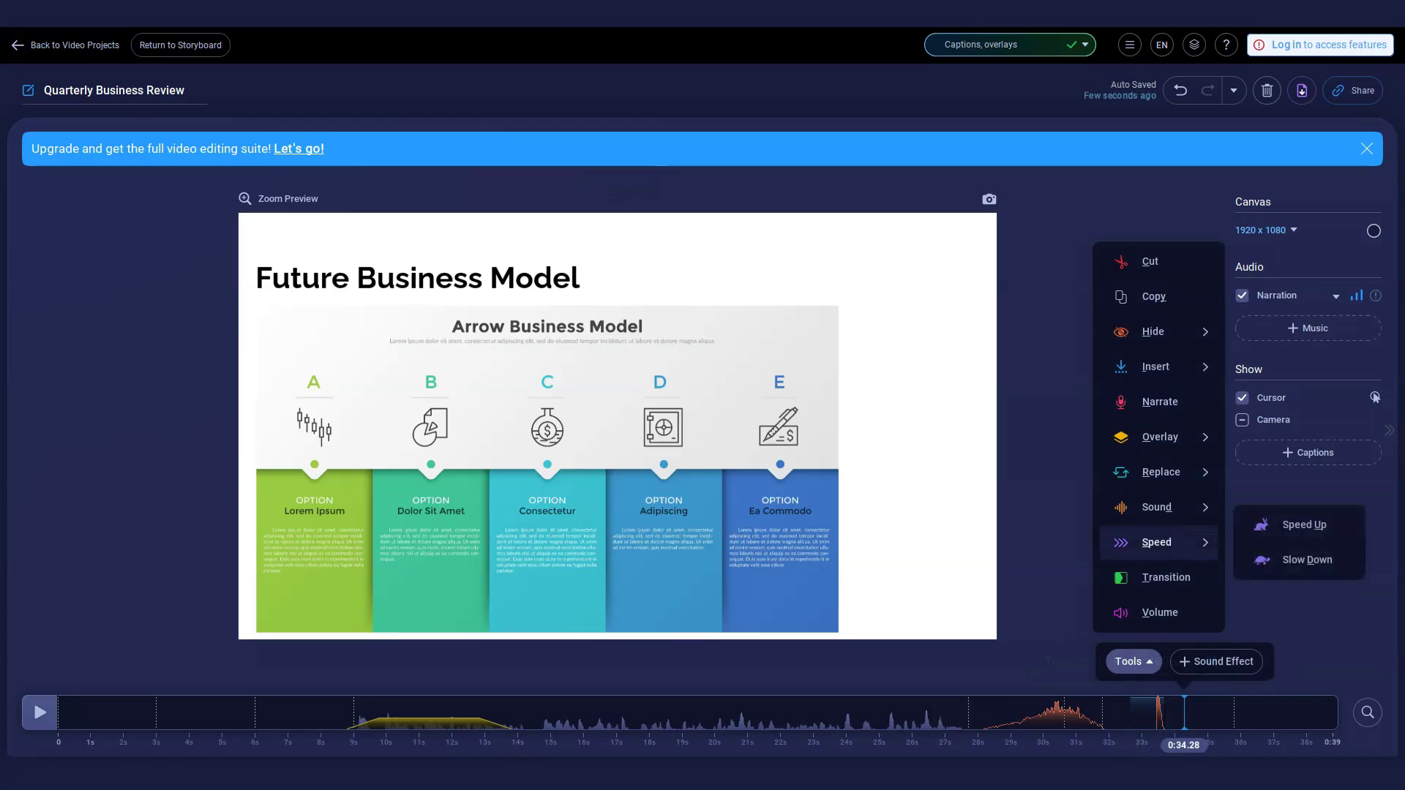
pyautogui.click(1215, 578)
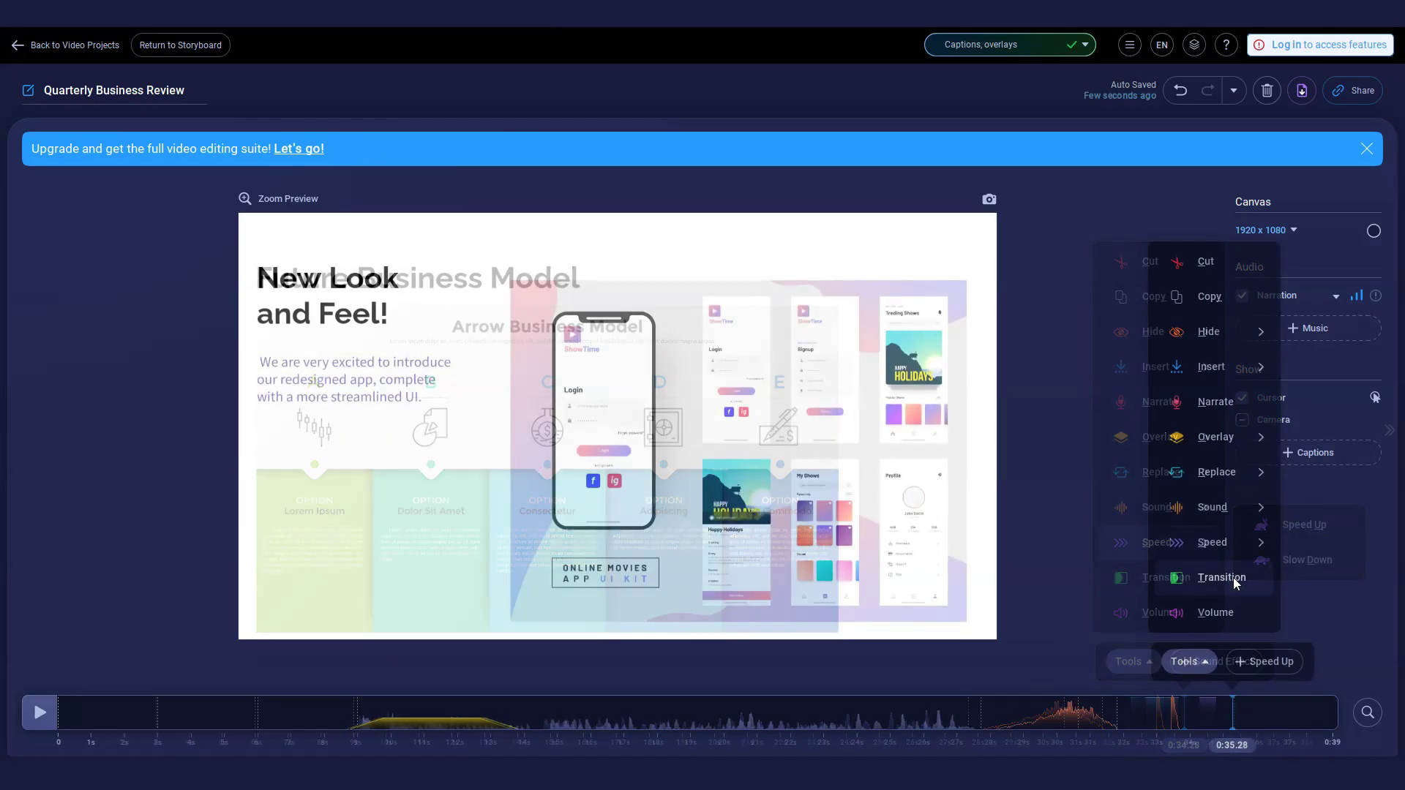
pyautogui.click(1159, 436)
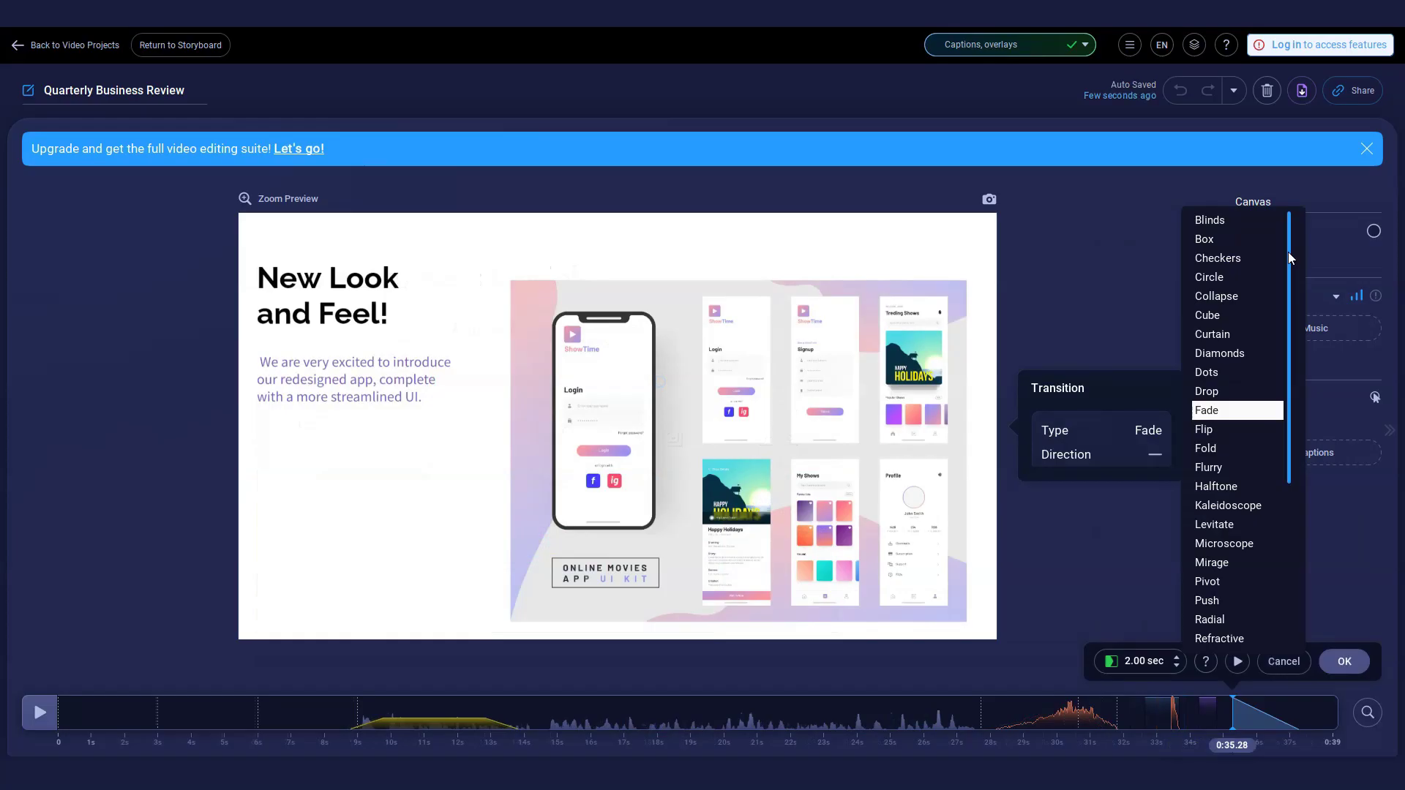
pyautogui.scroll(-3, 1236, 439)
pyautogui.click(1237, 449)
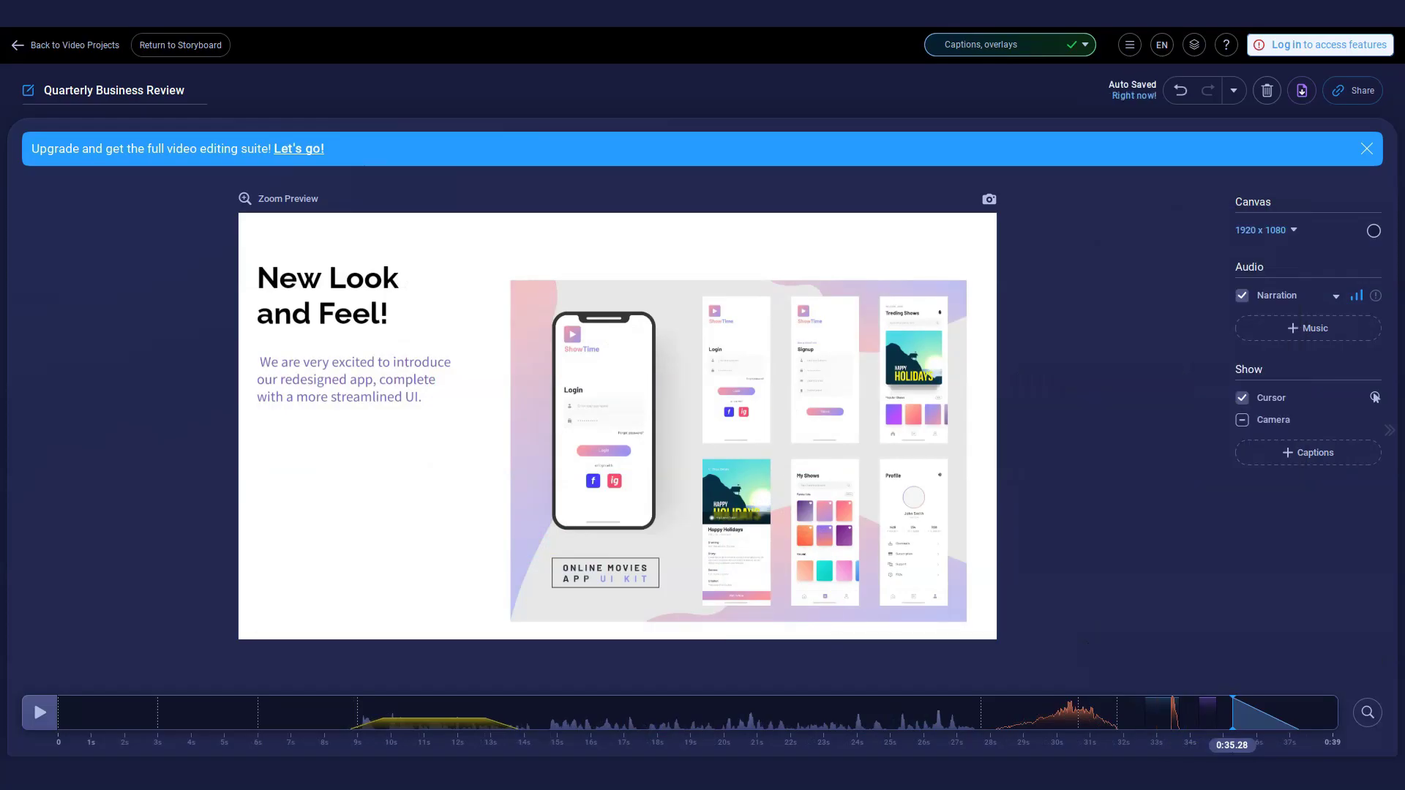
pyautogui.click(1344, 662)
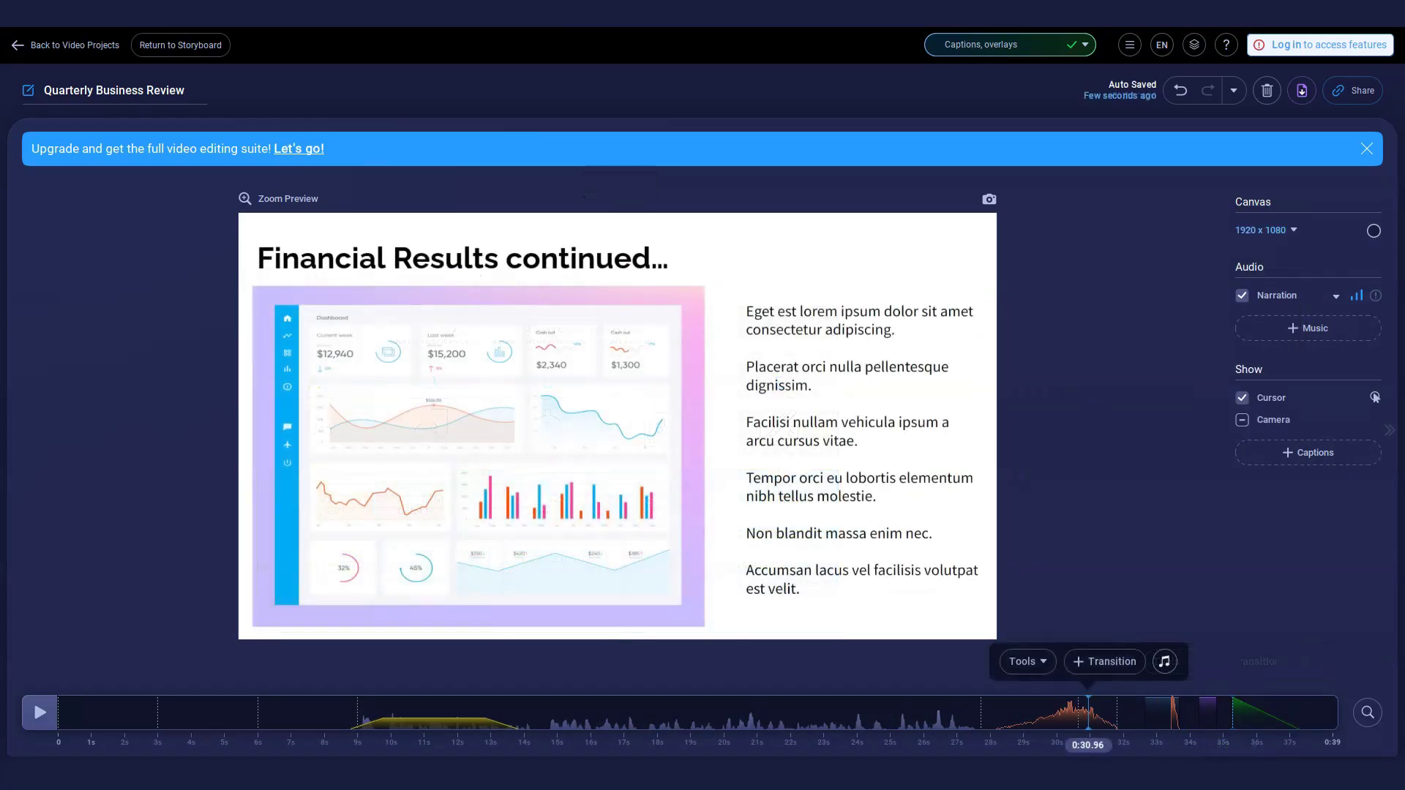
# Lower the background music volume three steps.
pyautogui.click(1163, 662)
pyautogui.click(403, 469)
pyautogui.click(403, 470)
pyautogui.click(403, 469)
pyautogui.click(404, 470)
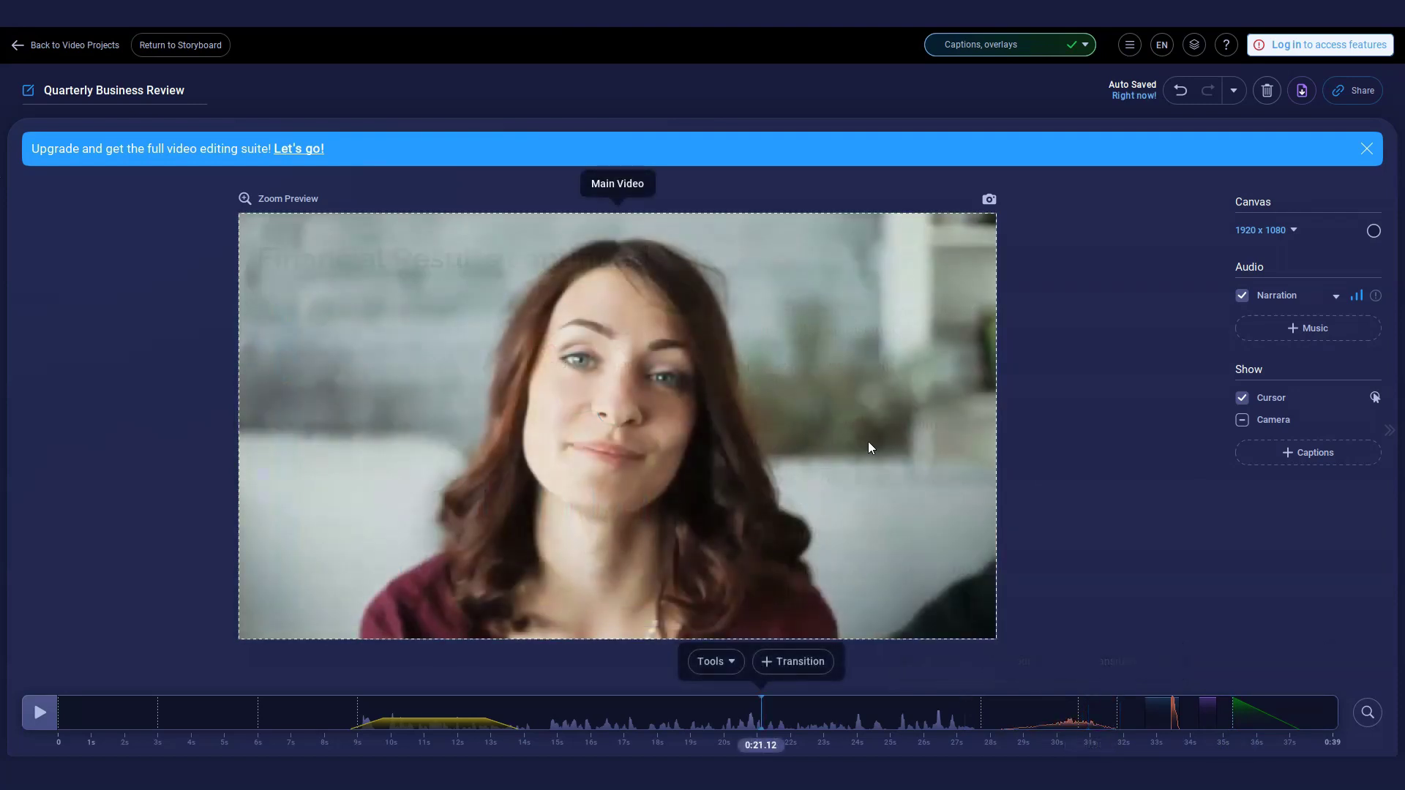
# Replace the camera video's room backdrop with the city skyline background effect.
pyautogui.click(869, 448)
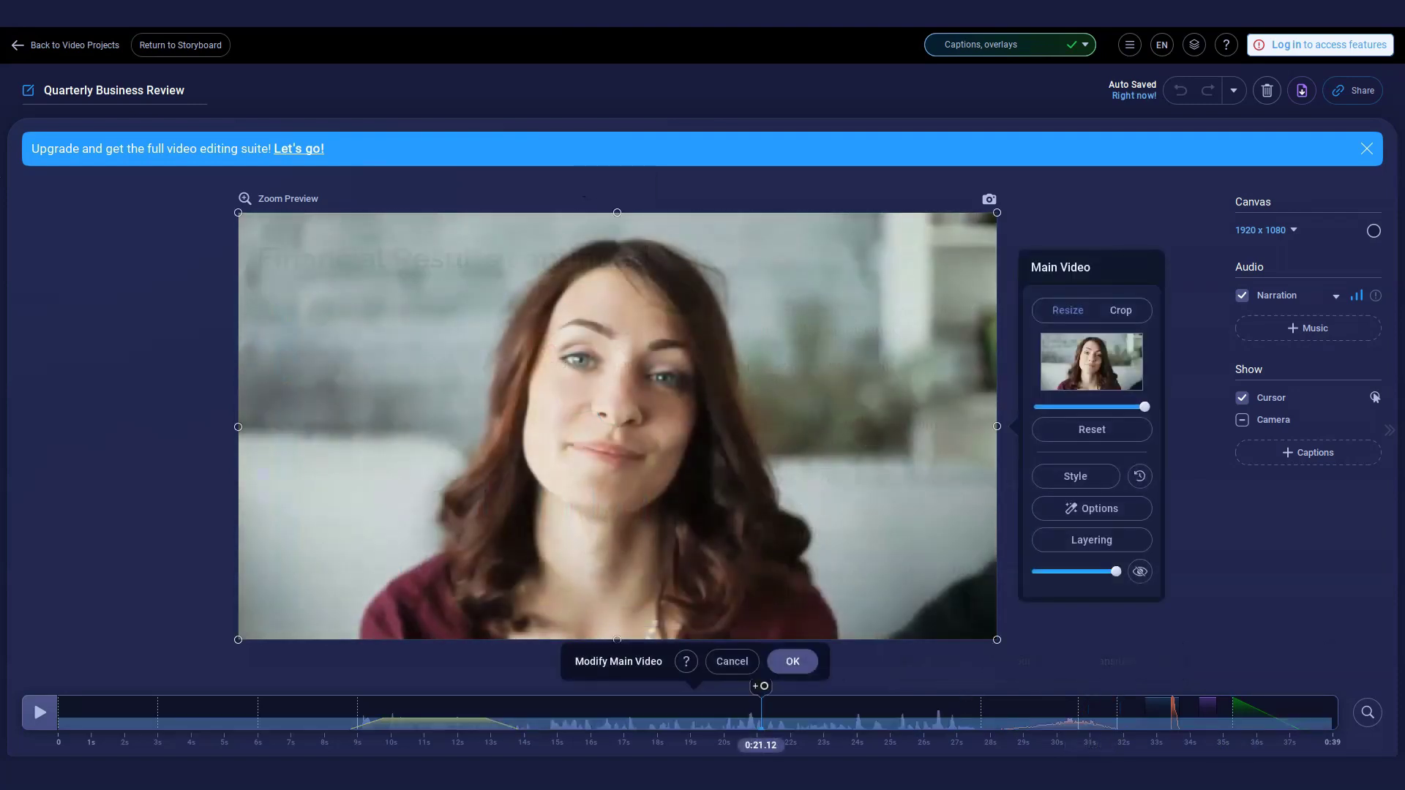
pyautogui.click(1092, 508)
pyautogui.click(809, 460)
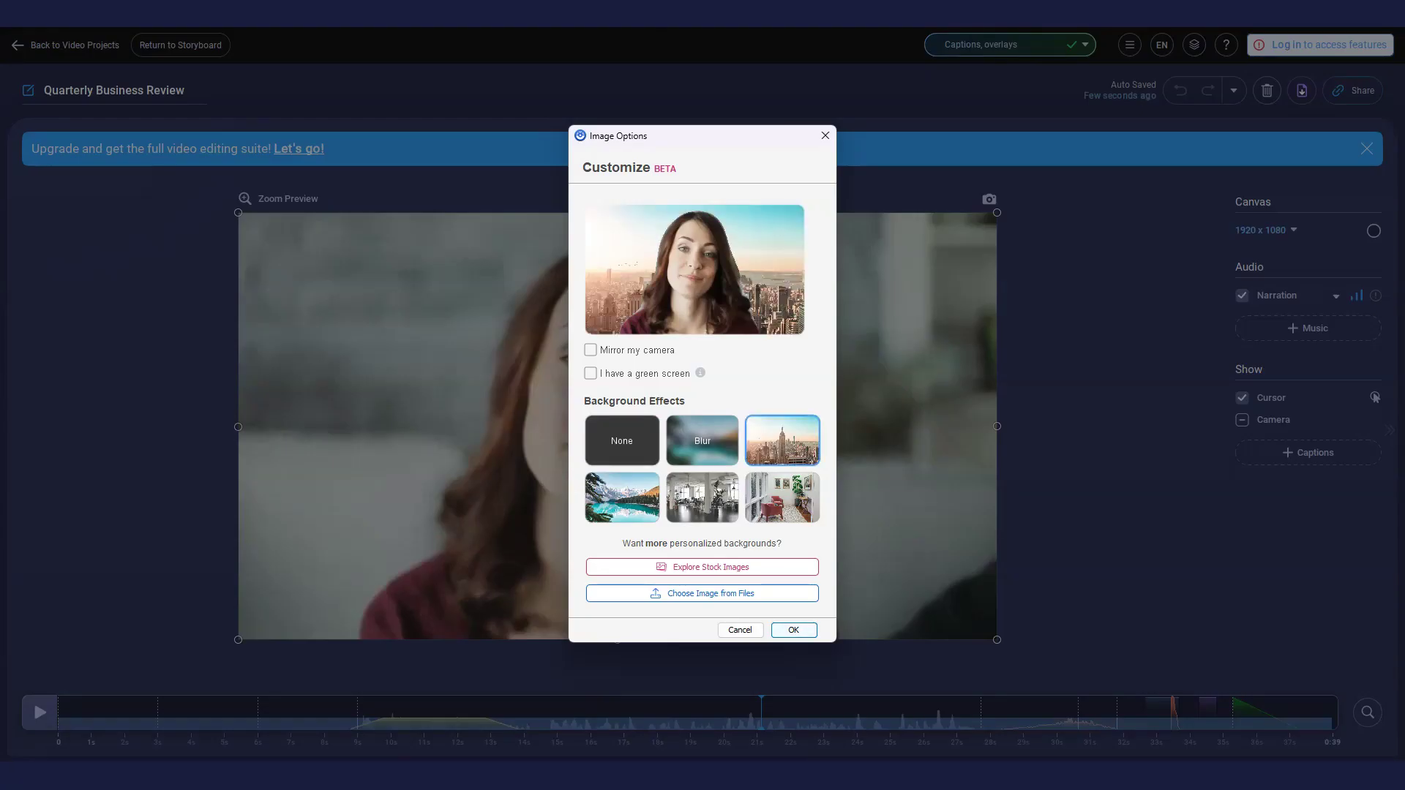
pyautogui.click(793, 630)
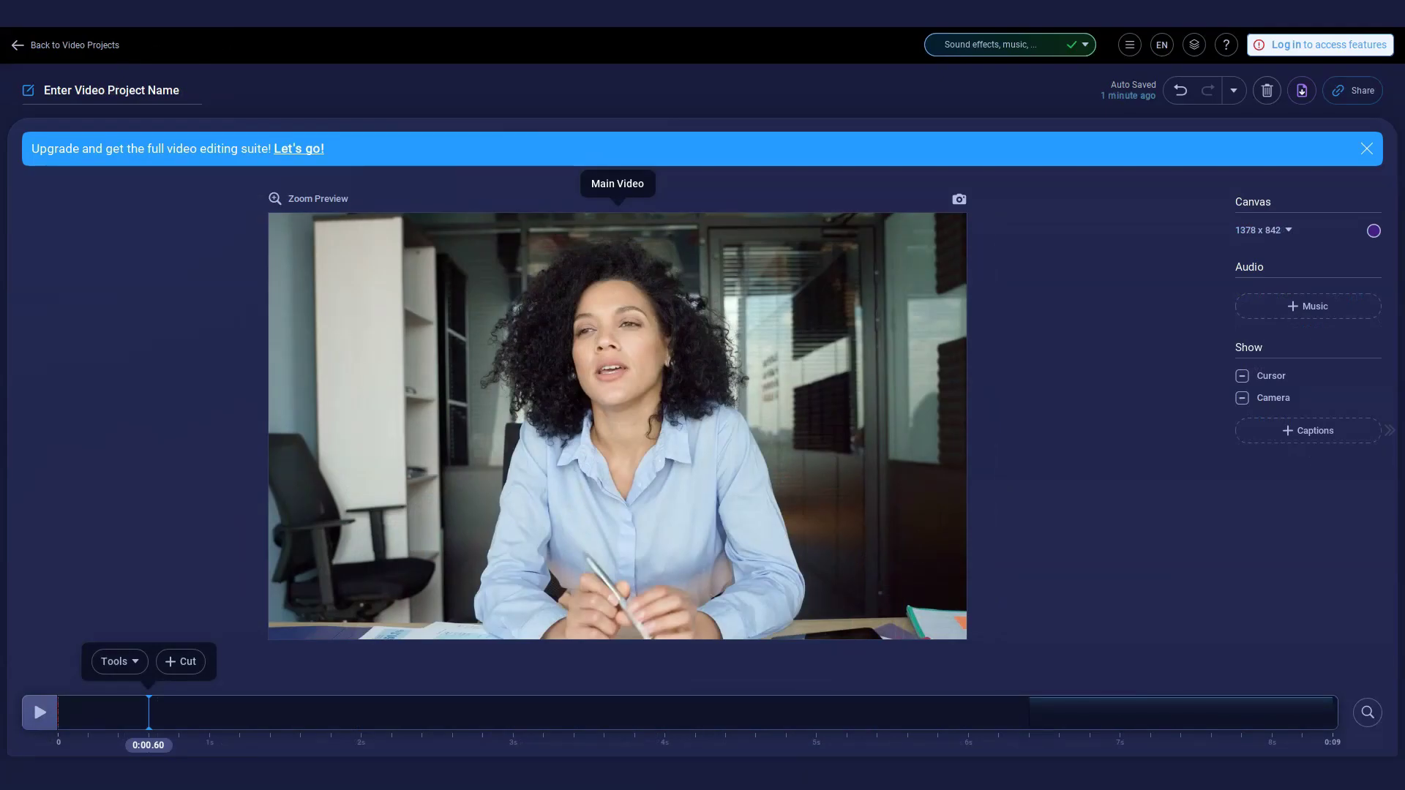
# Rename the MP4 export file to 'Product Presentation', saved to the Videos folder.
pyautogui.click(1302, 95)
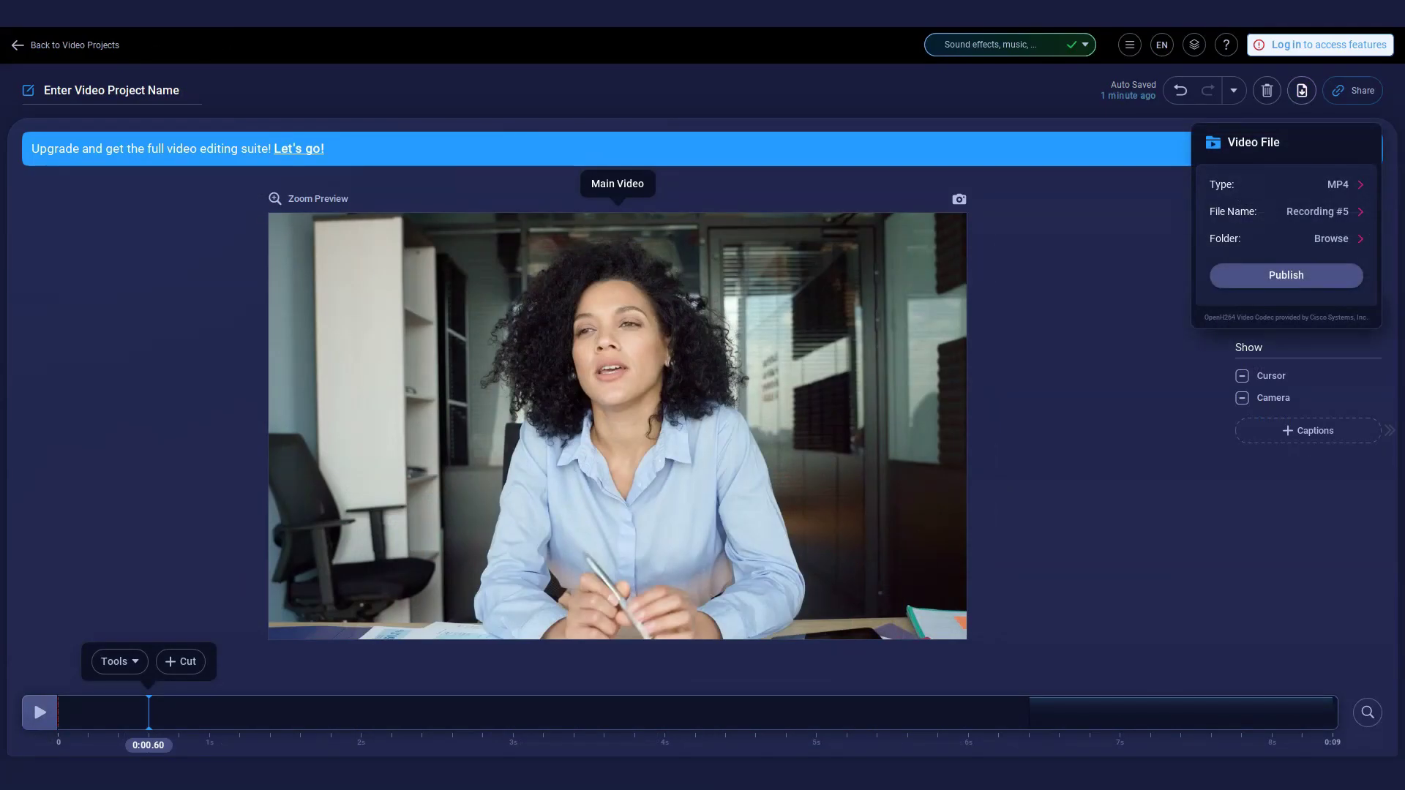
pyautogui.click(1349, 212)
pyautogui.write('Product Presen')
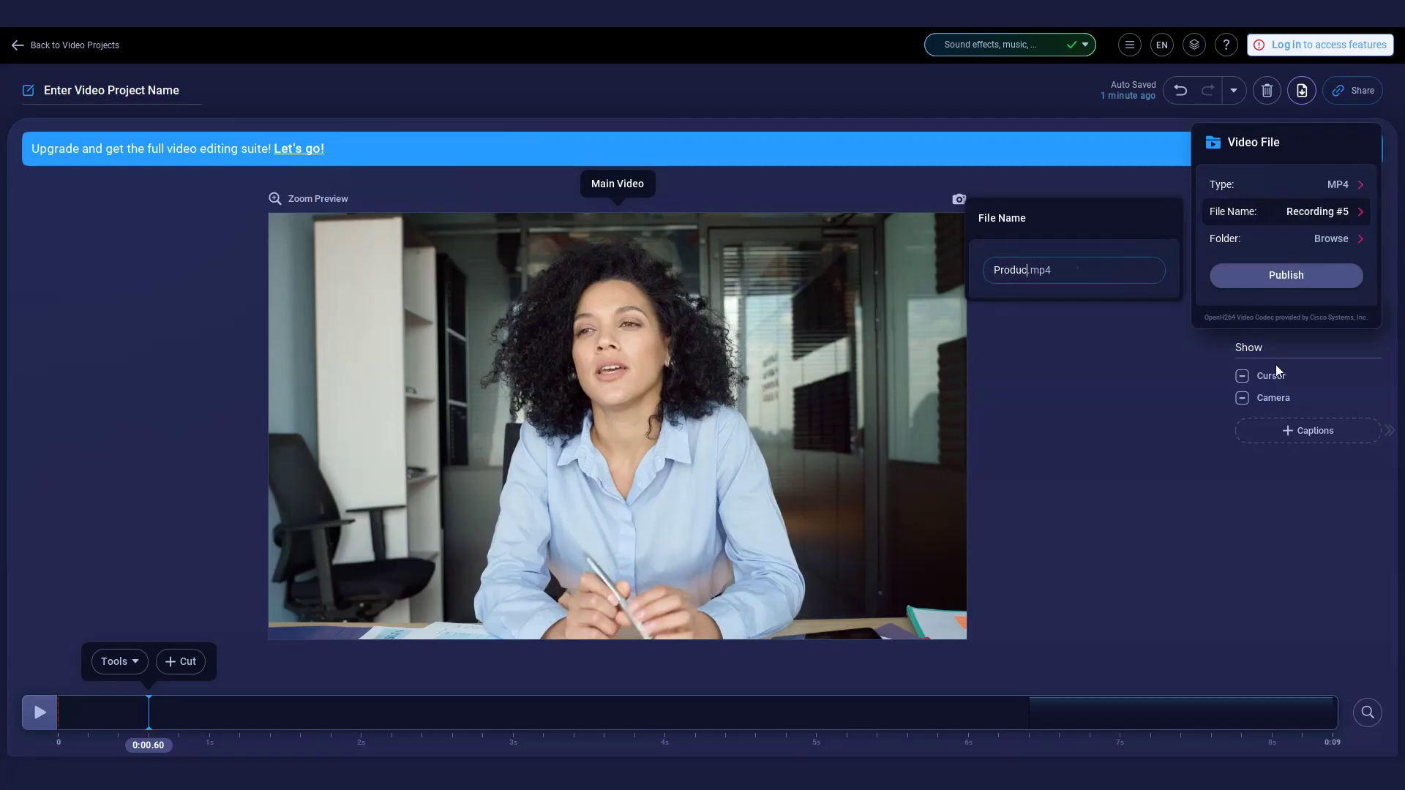
pyautogui.write('tation')
pyautogui.press('Return')
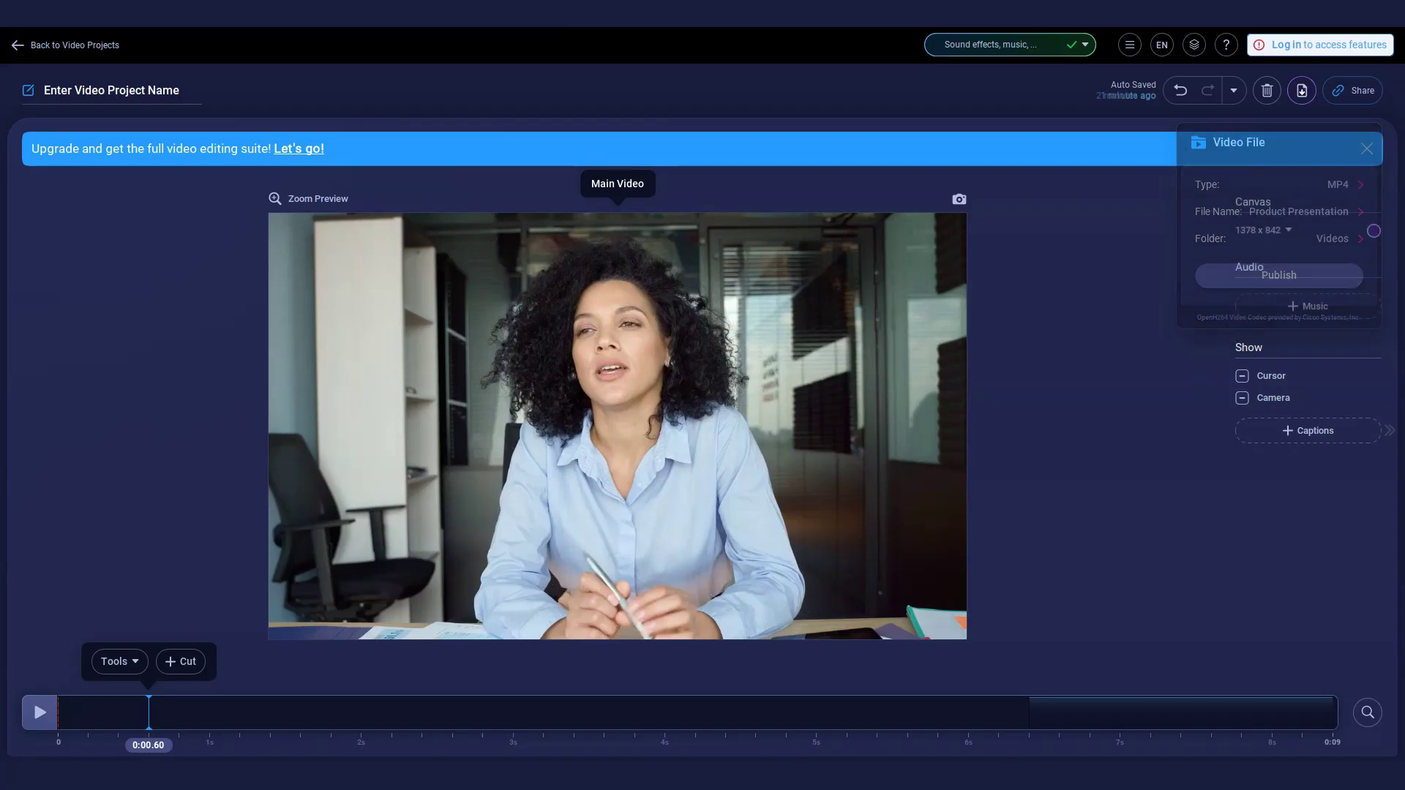
# Give the online upload the title 'Product Presentation' and set its visibility to Unlisted.
pyautogui.click(1363, 97)
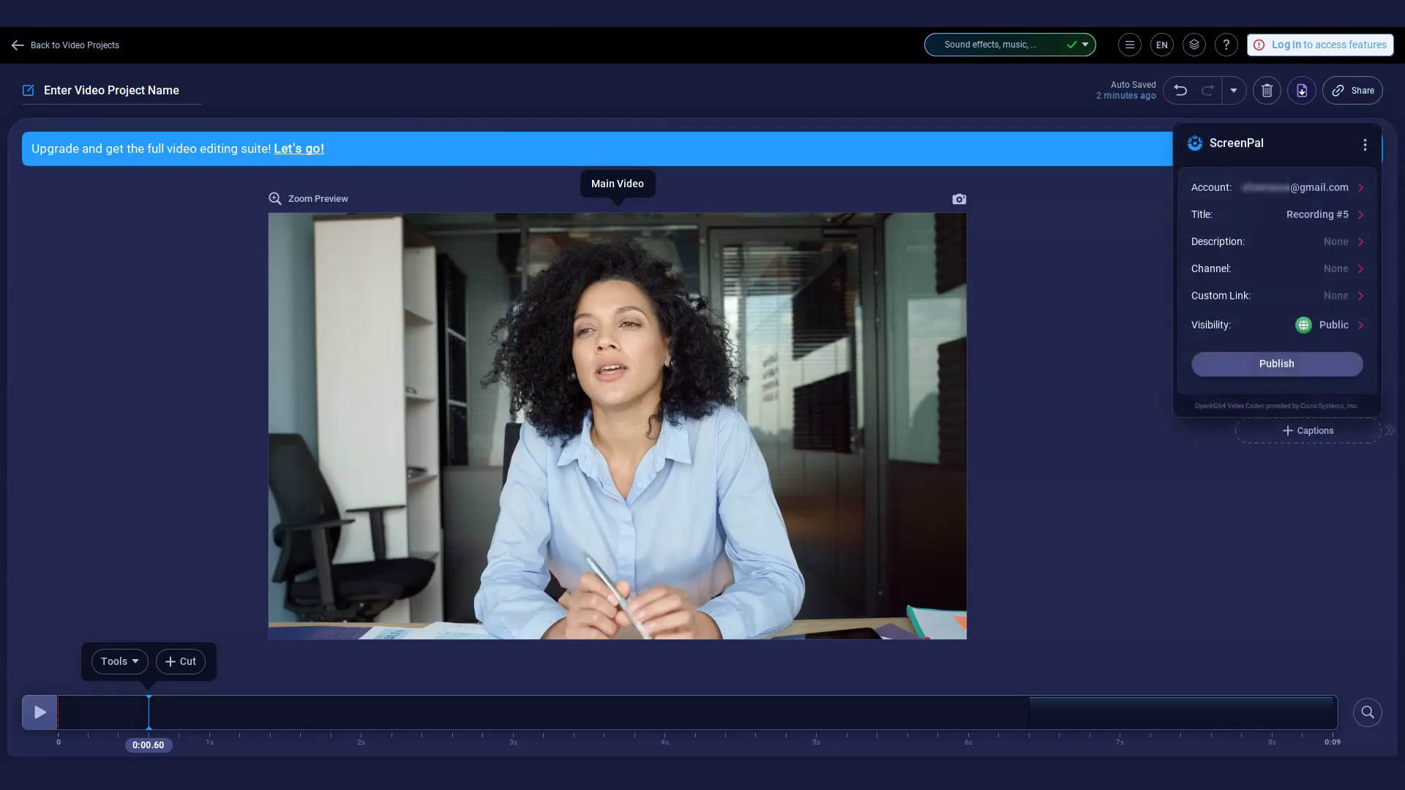
pyautogui.write('Product Presentation')
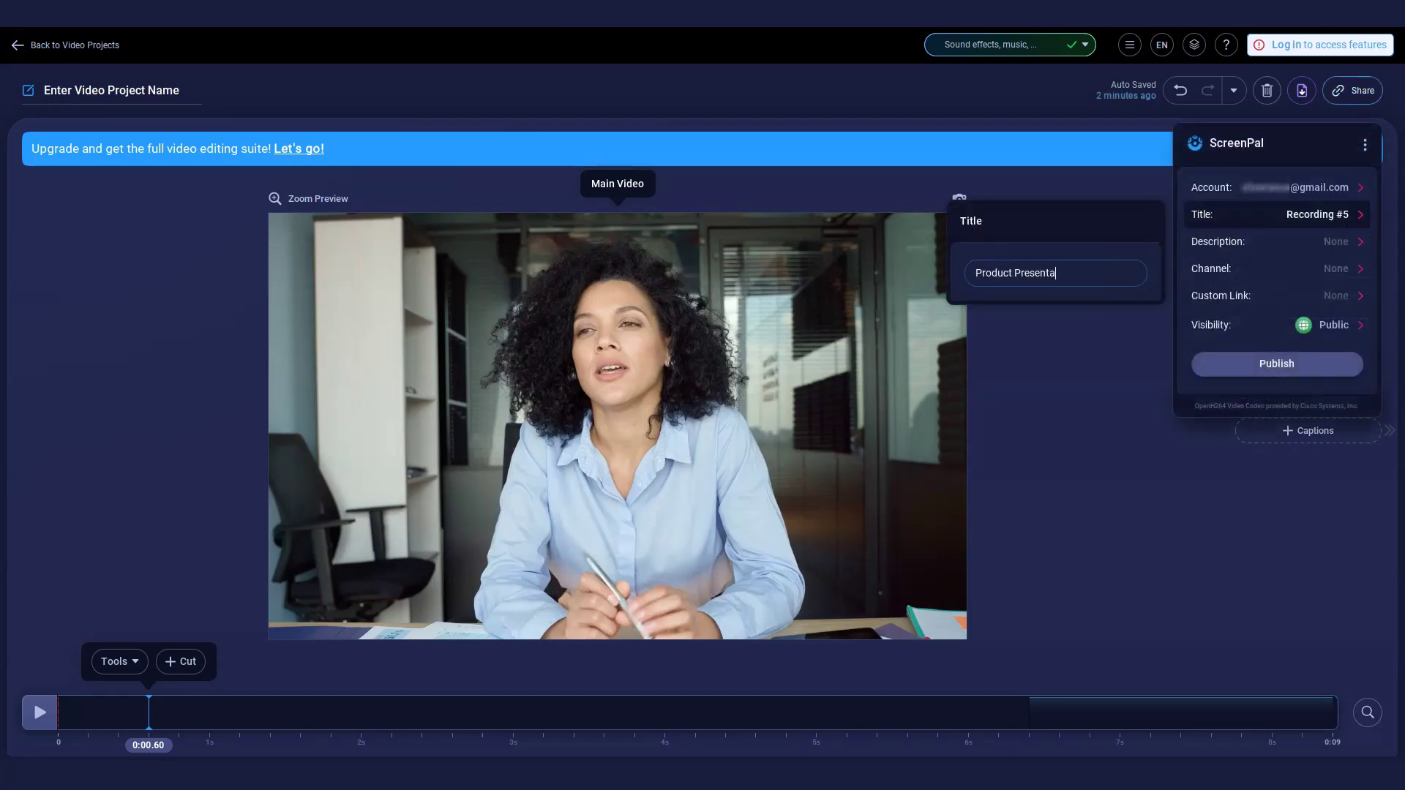
pyautogui.press('Return')
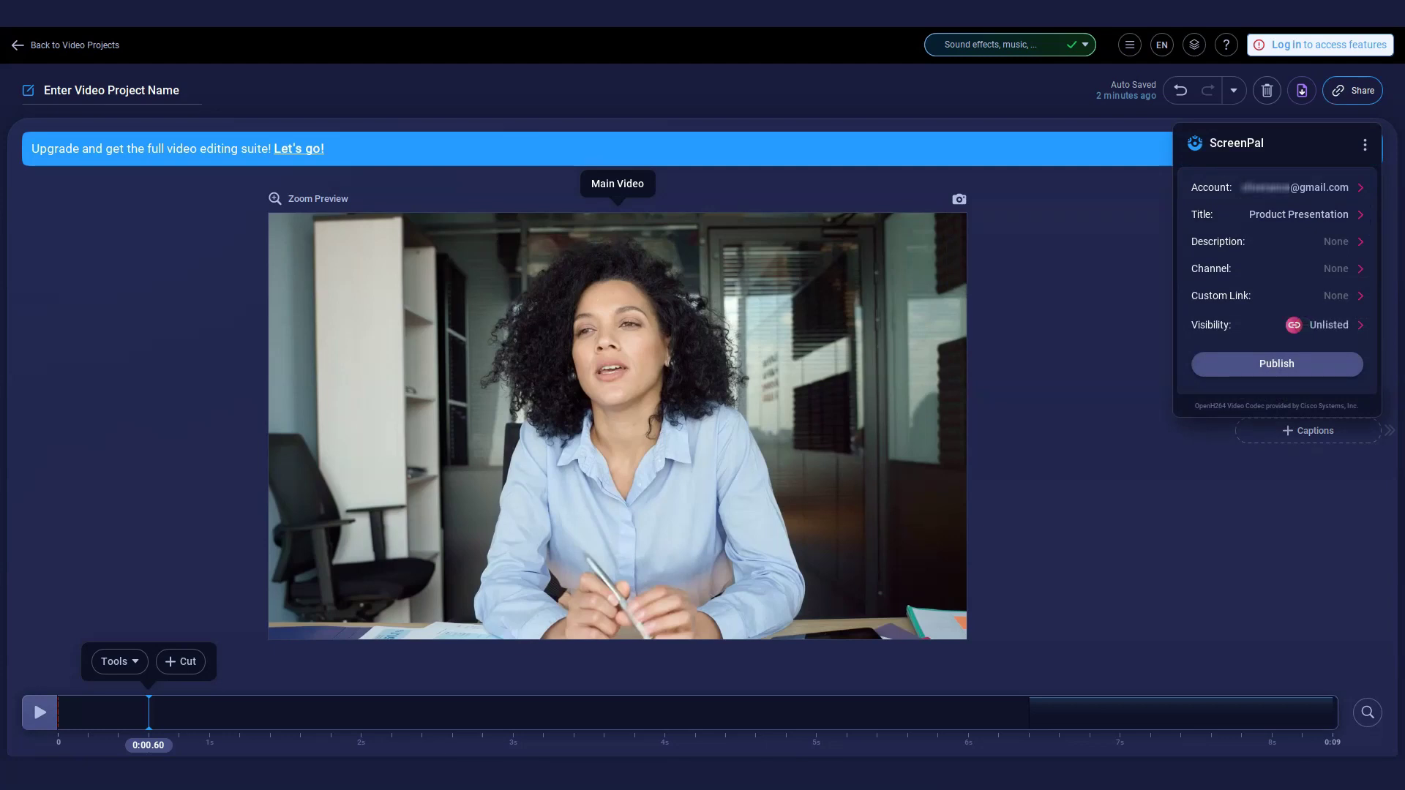
pyautogui.click(1365, 146)
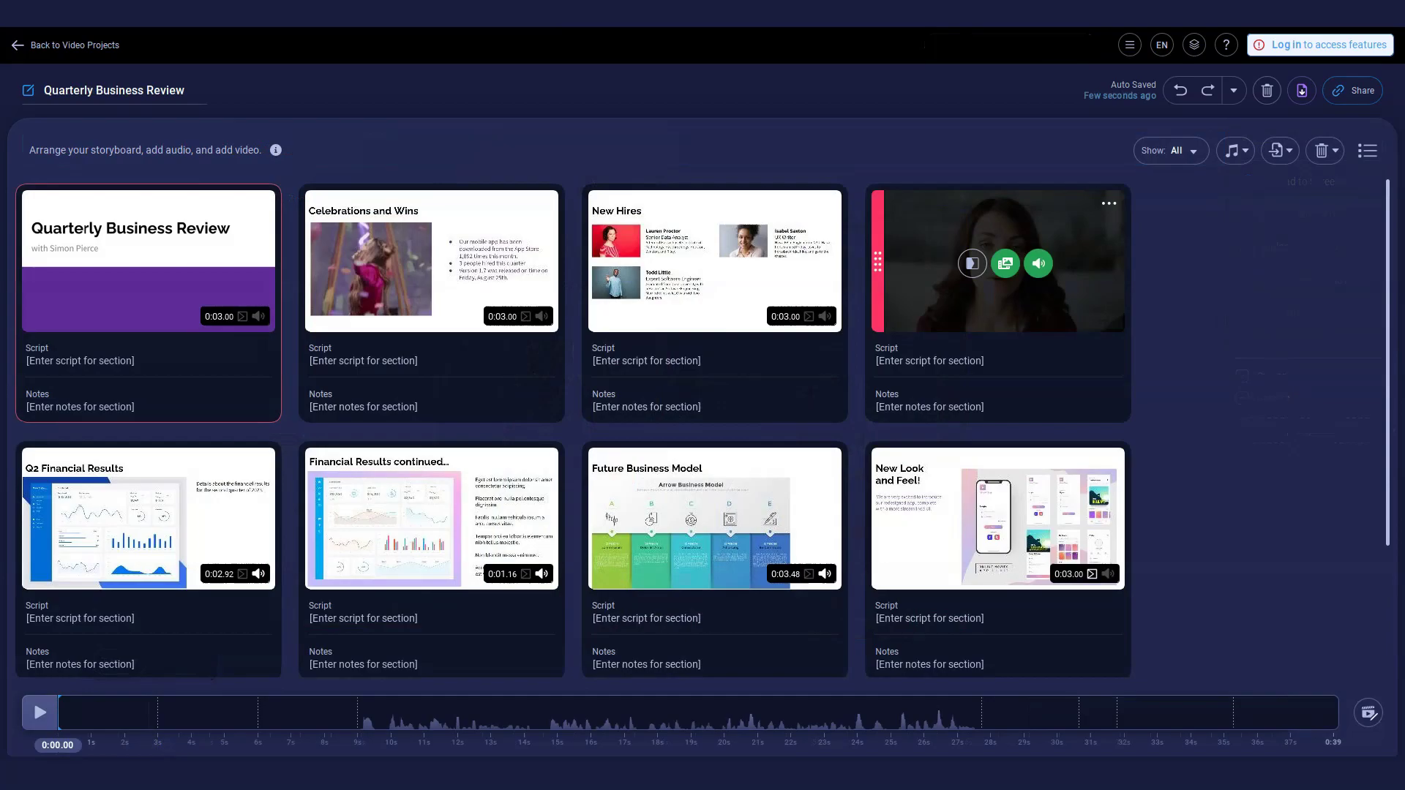
# Try saving the Quarterly Business Review storyboard, which shows that Stories requires an upgrade.
pyautogui.click(1304, 98)
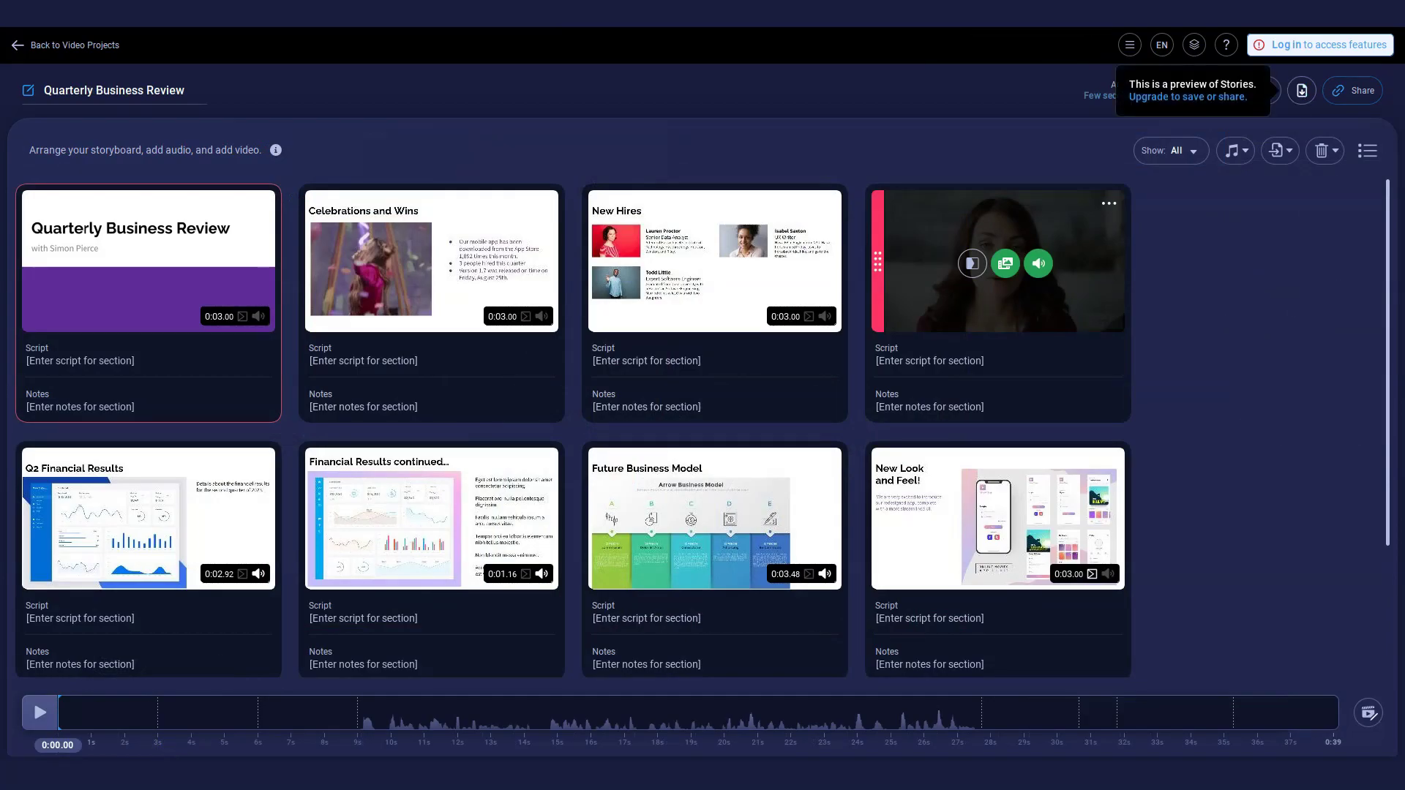